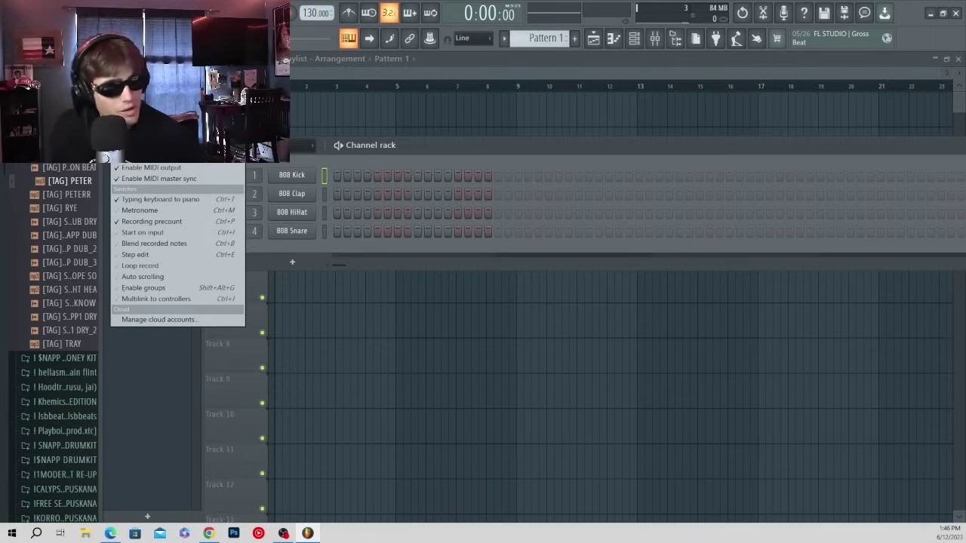
# - Change the project time signature from 4/4, trying 3 and 6/8, to 12/16
pyautogui.press('F11')
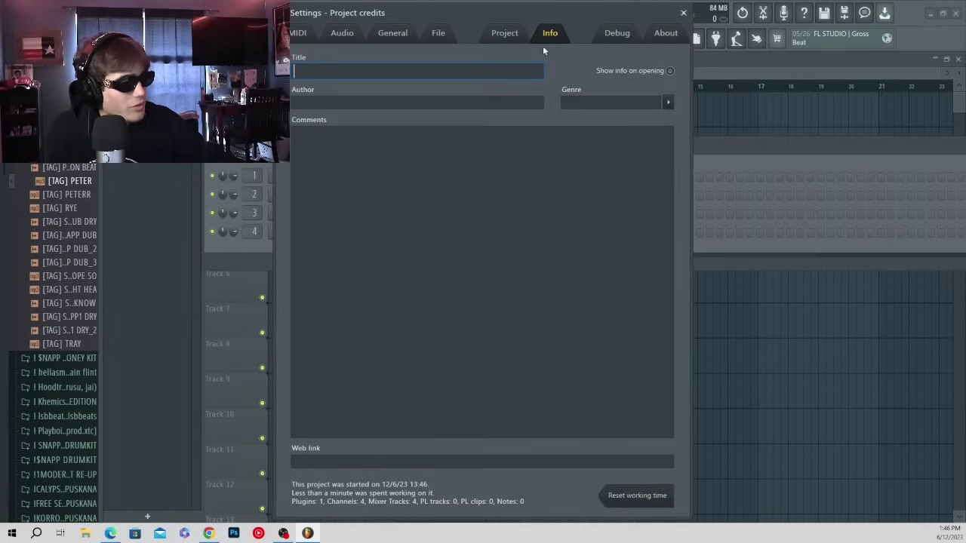
pyautogui.click(504, 33)
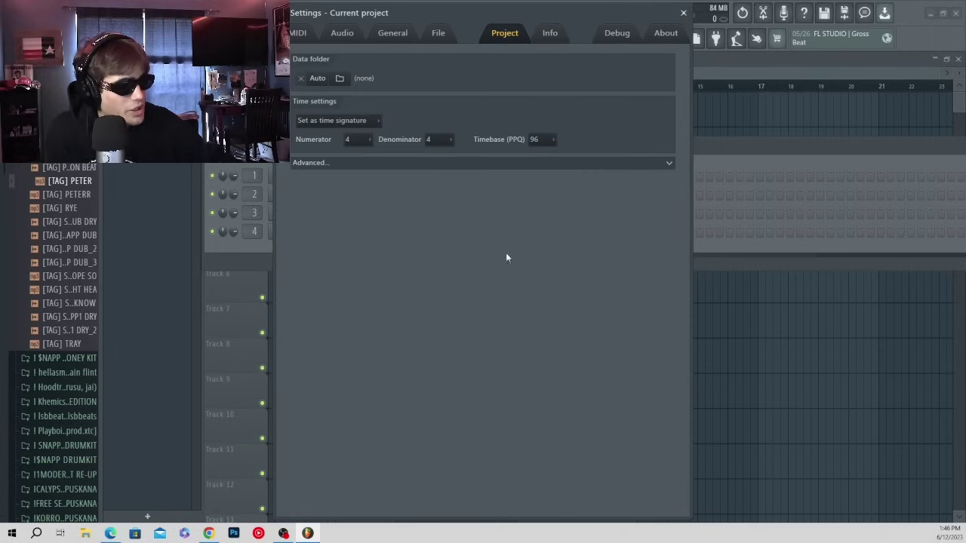
pyautogui.click(356, 142)
pyautogui.click(363, 175)
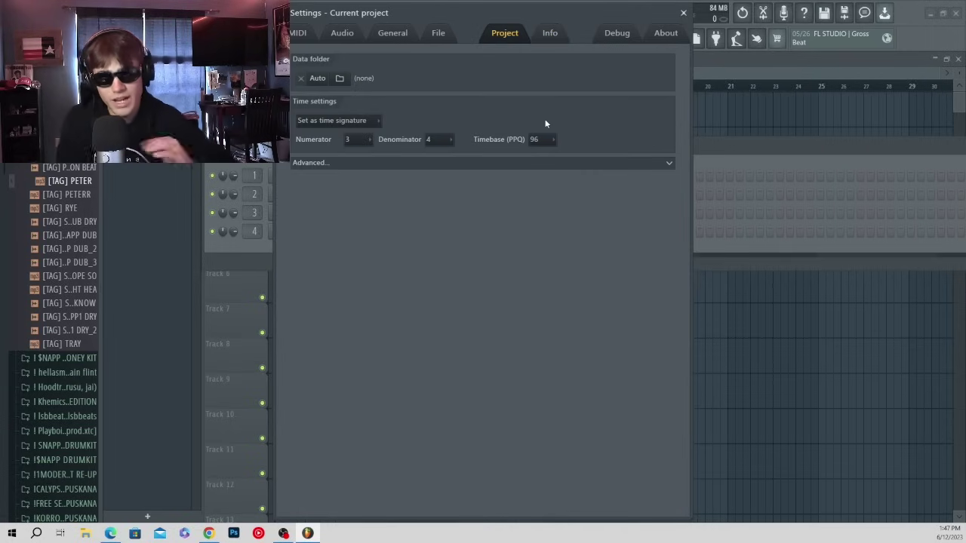
pyautogui.press('Escape')
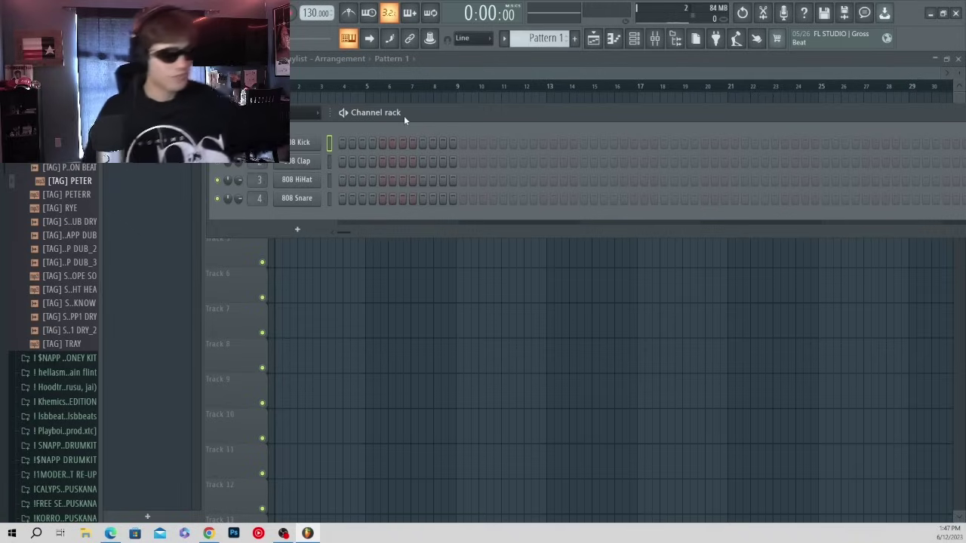
pyautogui.click(158, 159)
pyautogui.click(151, 319)
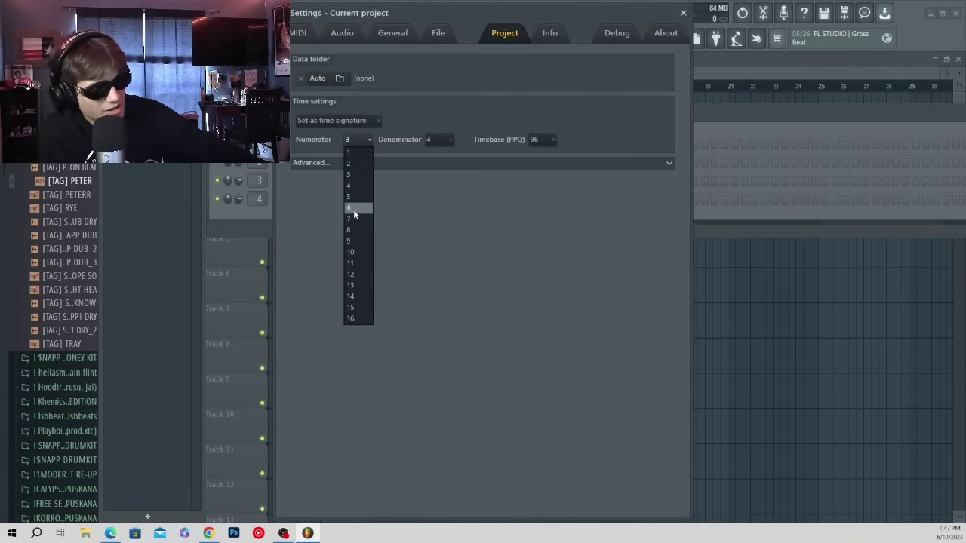
pyautogui.click(353, 208)
pyautogui.click(430, 175)
pyautogui.click(359, 139)
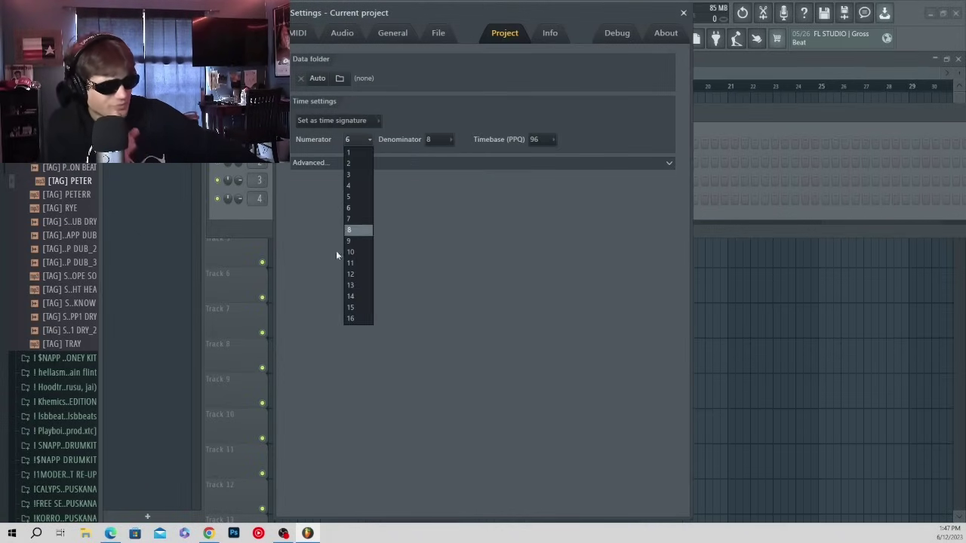
pyautogui.click(352, 275)
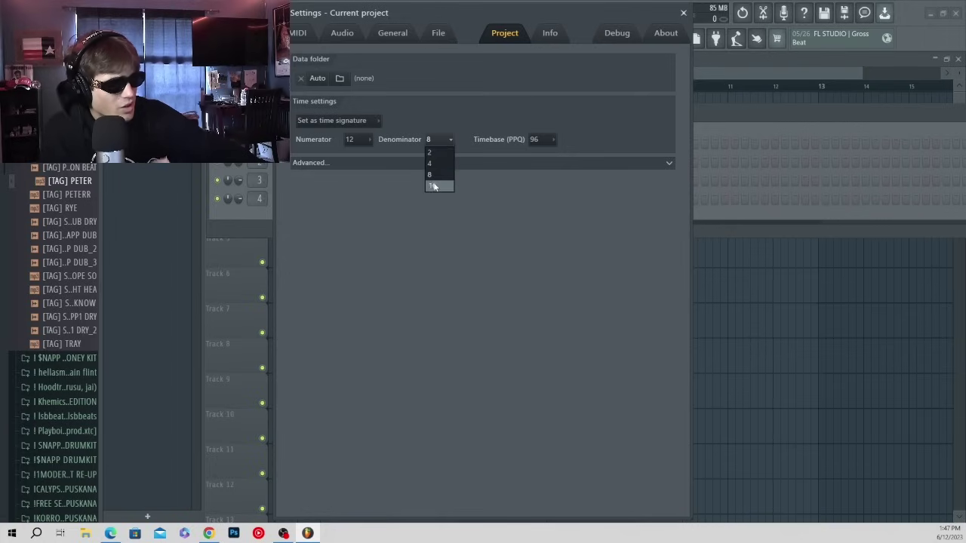
pyautogui.click(433, 185)
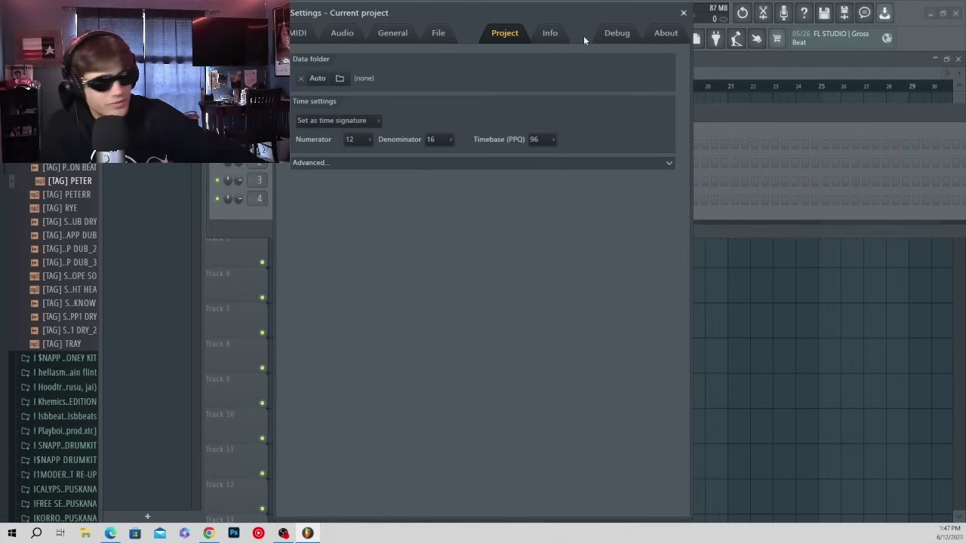
# - Audition the first electric piano chord and try a different six-note voicing
pyautogui.click(682, 13)
pyautogui.scroll(-2, 164, 303)
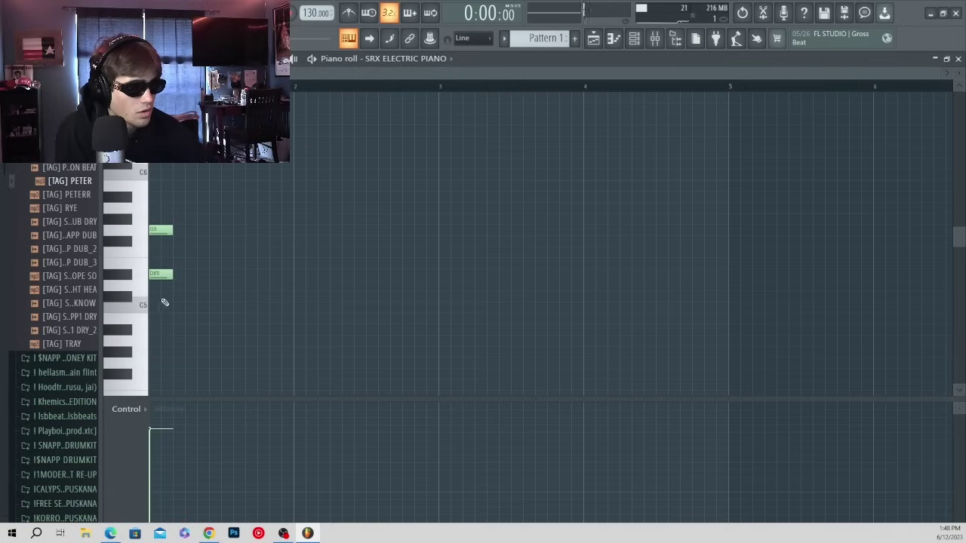
pyautogui.scroll(-2, 162, 347)
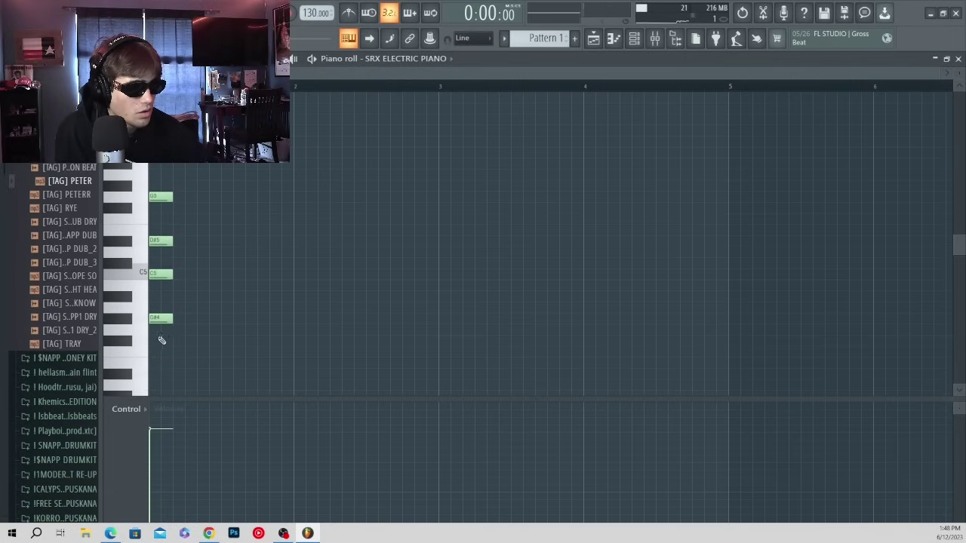
pyautogui.scroll(-2, 174, 353)
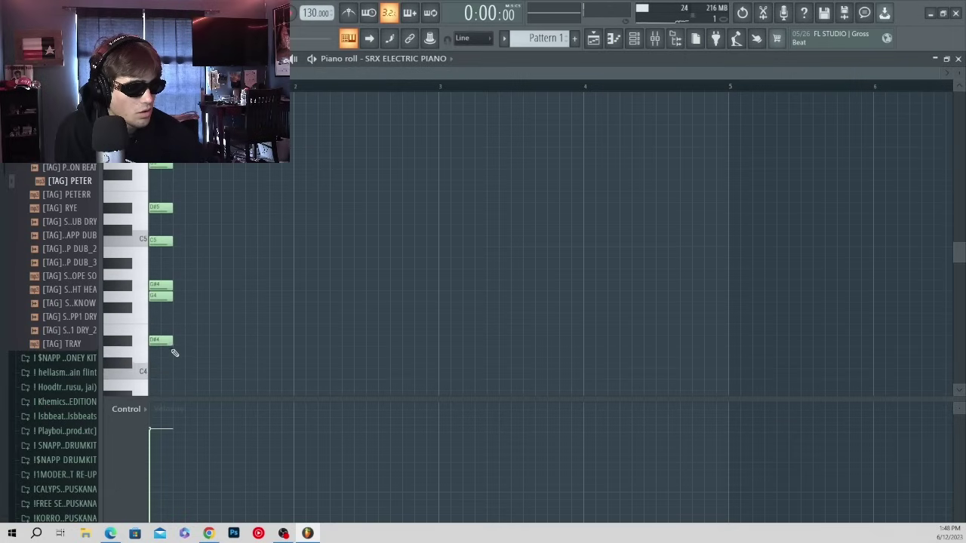
pyautogui.scroll(-4, 187, 353)
pyautogui.press('space')
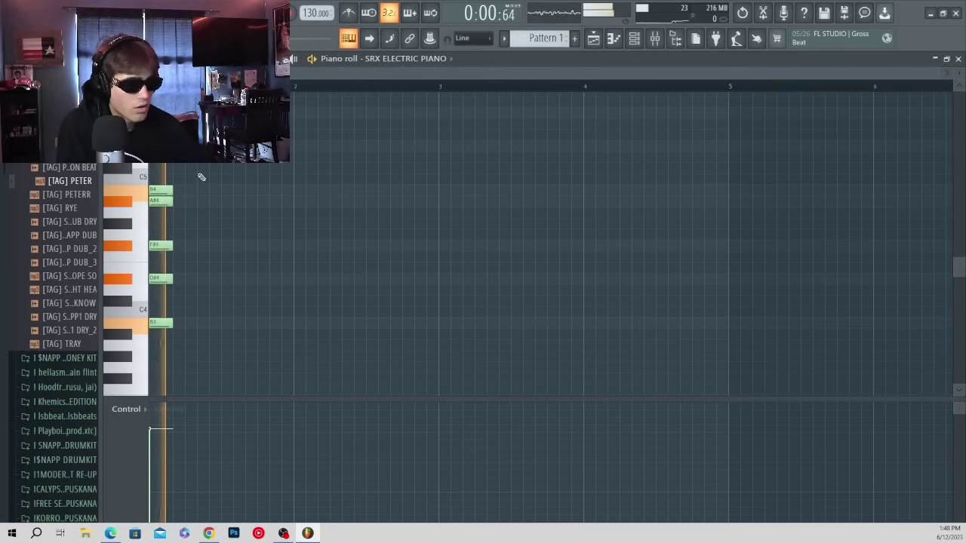
pyautogui.press('space')
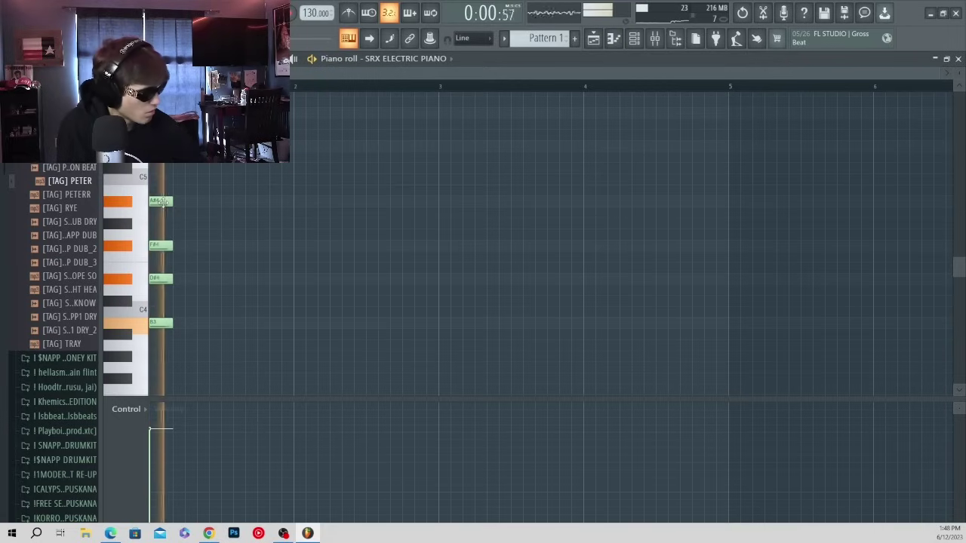
pyautogui.hotkey('ctrl', 'z')
pyautogui.press('space')
pyautogui.press('space')
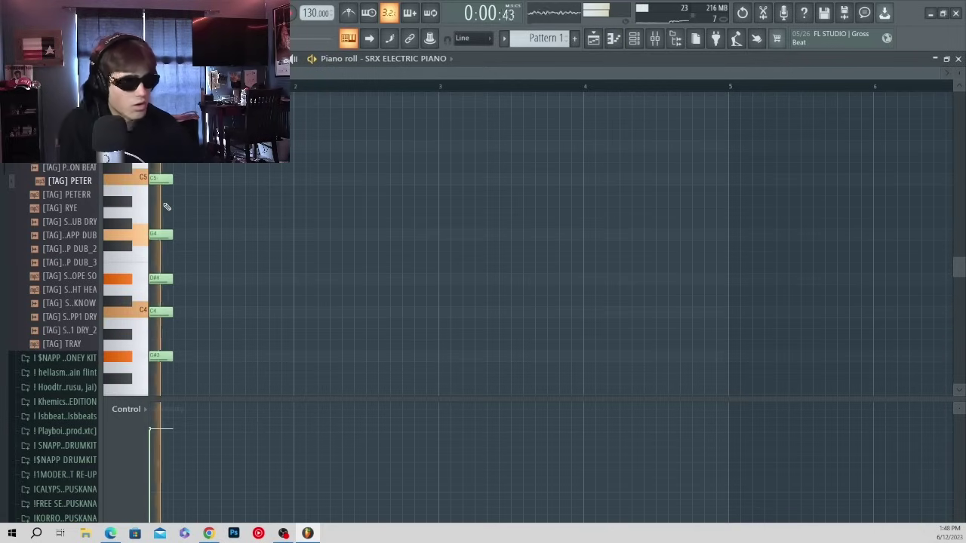
# - Lengthen the chord to fill the bar, strum it, and raise the tempo to 157
pyautogui.press('space')
pyautogui.hotkey('ctrl', 'z')
pyautogui.scroll(-3, 175, 326)
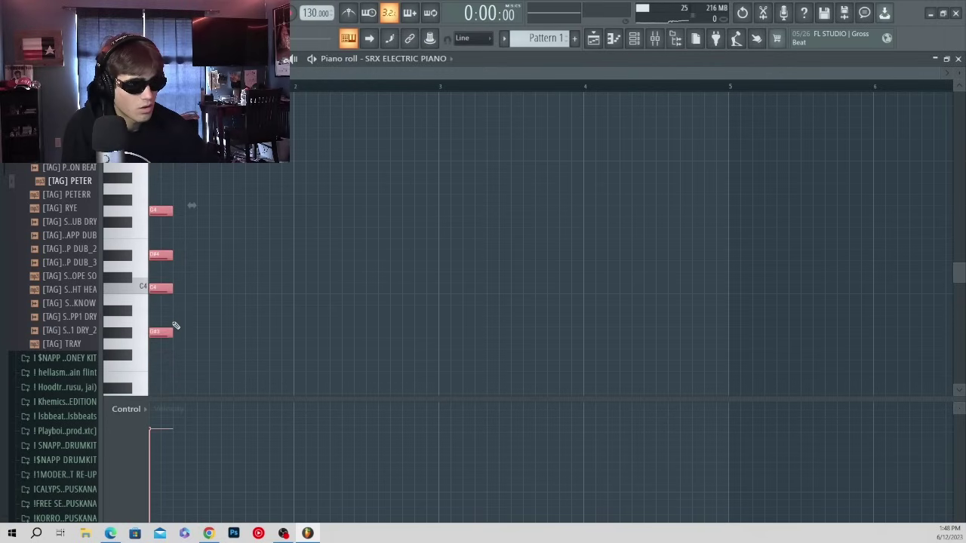
pyautogui.moveTo(215, 342); pyautogui.dragTo(287, 340)
pyautogui.hotkey('alt', 's')
pyautogui.press('space')
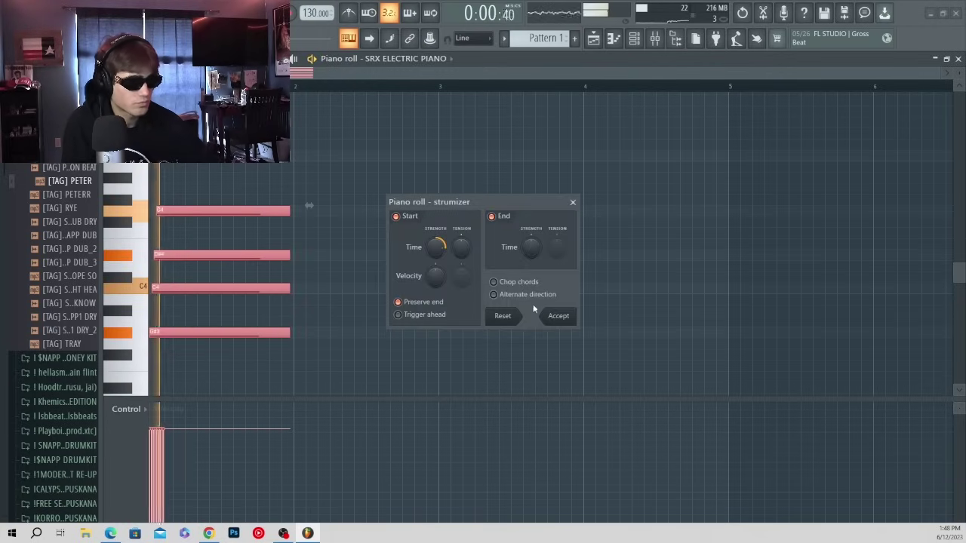
pyautogui.click(562, 316)
pyautogui.click(319, 334)
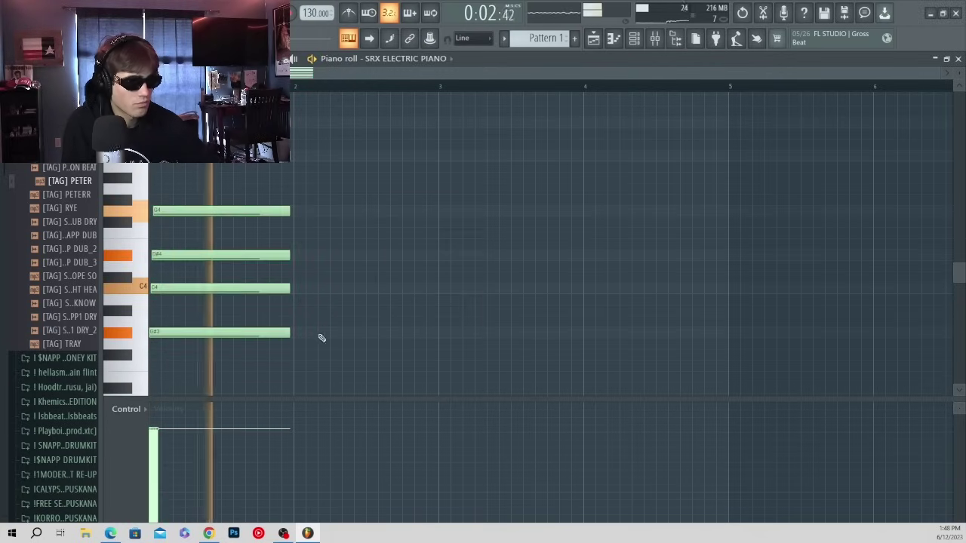
pyautogui.scroll(3, 319, 335)
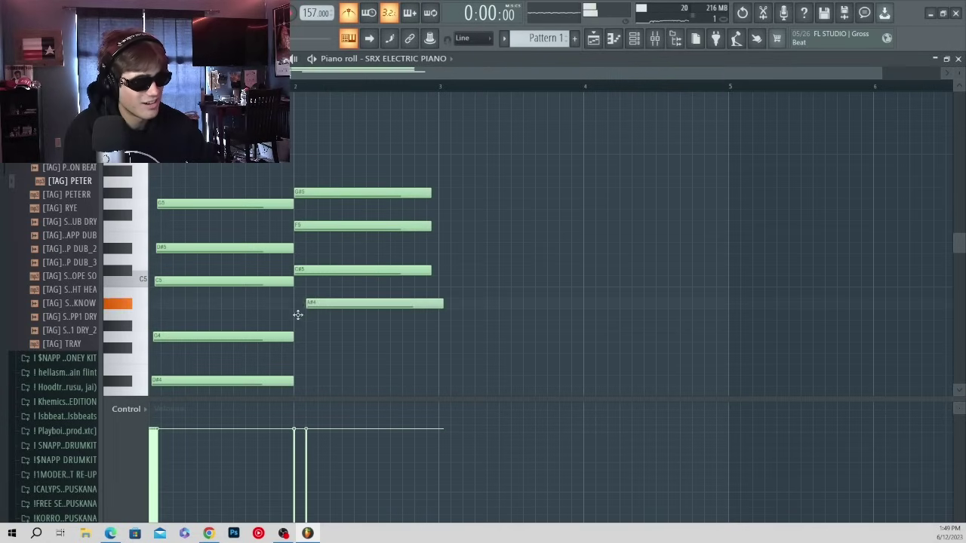
# - Move the A#4 note to bar 2 and strum the second chord
pyautogui.moveTo(305, 303); pyautogui.dragTo(292, 301)
pyautogui.scroll(-3, 296, 348)
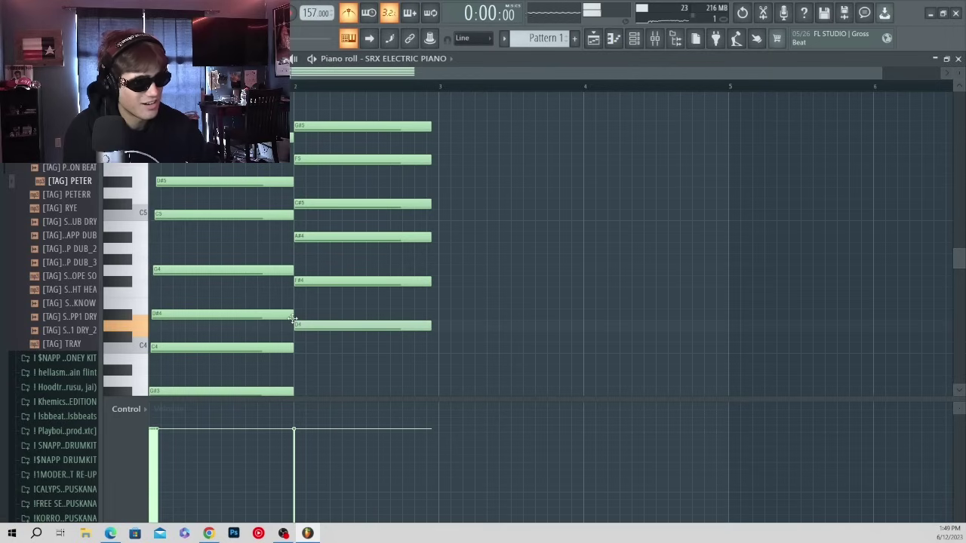
pyautogui.press('space')
pyautogui.moveTo(330, 341); pyautogui.dragTo(322, 119)
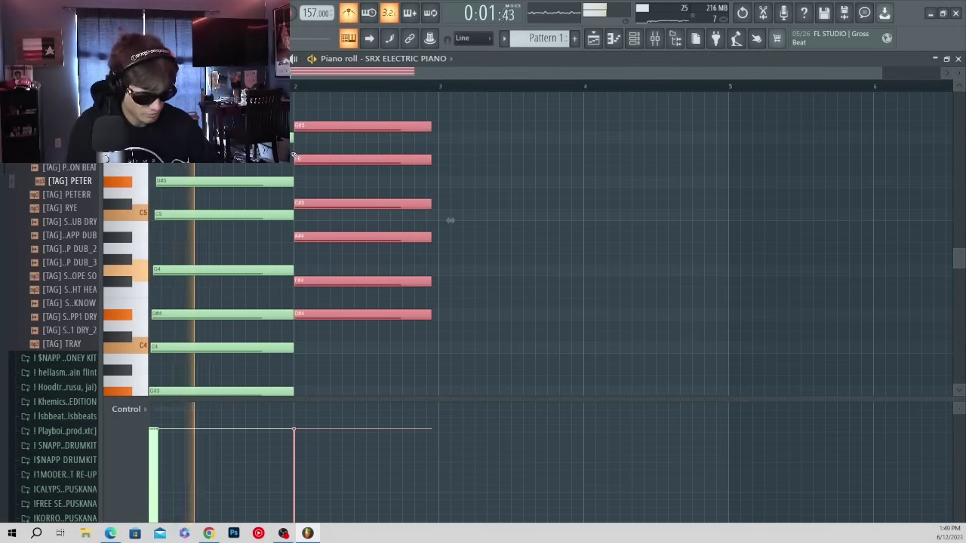
pyautogui.hotkey('alt', 's')
pyautogui.click(554, 316)
pyautogui.click(552, 280)
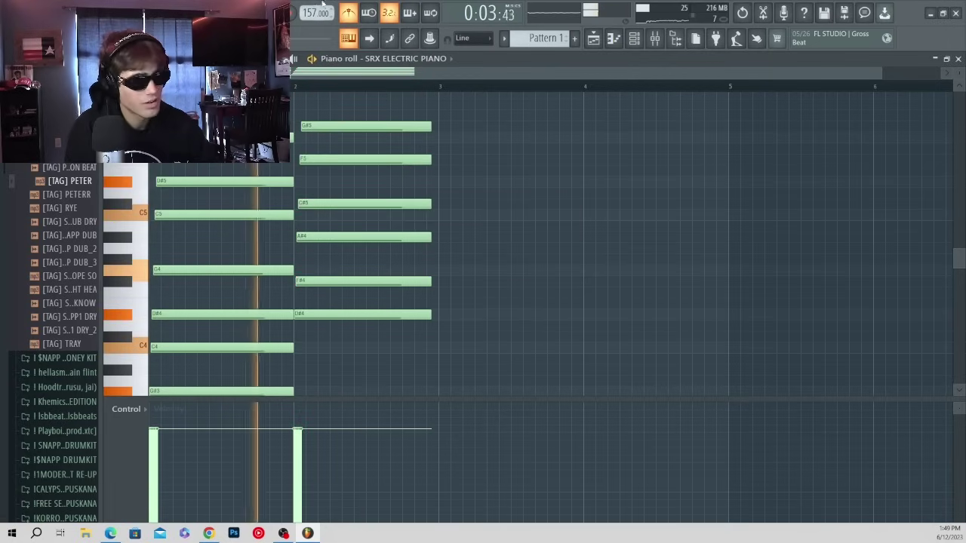
# - Delete the top G#5, paste another chord after the second, and add a G#4
pyautogui.rightClick(334, 125)
pyautogui.scroll(-1, 382, 204)
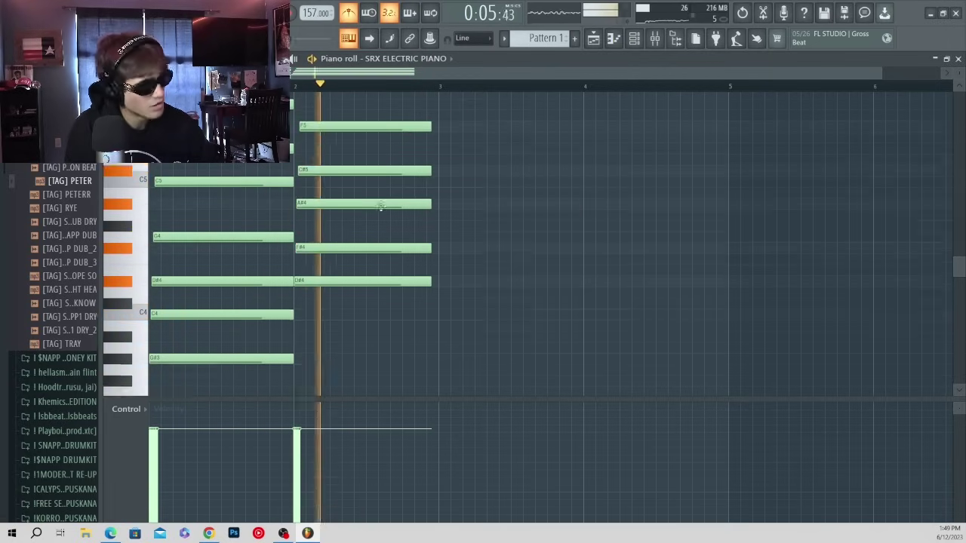
pyautogui.scroll(-2, 323, 274)
pyautogui.press('space')
pyautogui.scroll(4, 298, 291)
pyautogui.hotkey('ctrl', 'v')
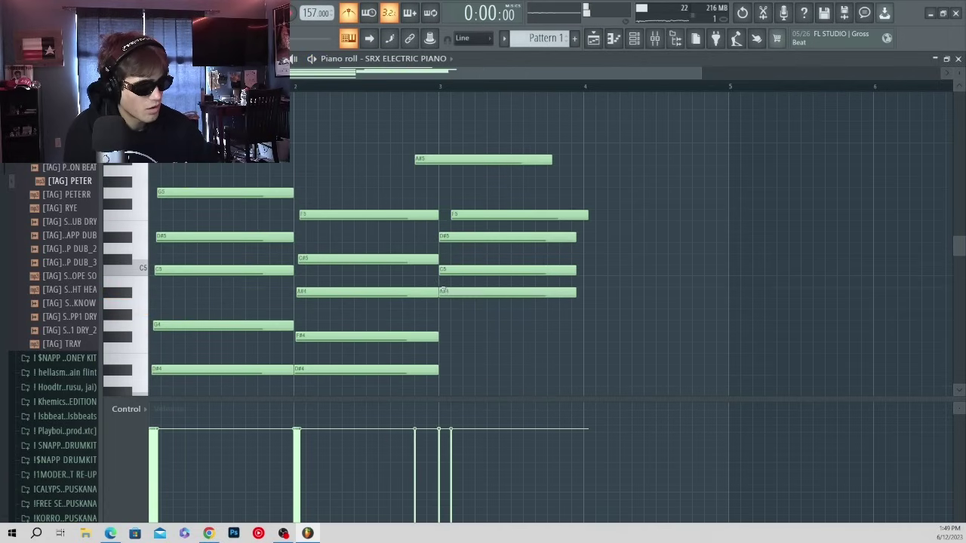
pyautogui.scroll(-1, 444, 291)
pyautogui.click(439, 283)
pyautogui.moveTo(441, 302); pyautogui.dragTo(443, 310)
pyautogui.scroll(-1, 442, 311)
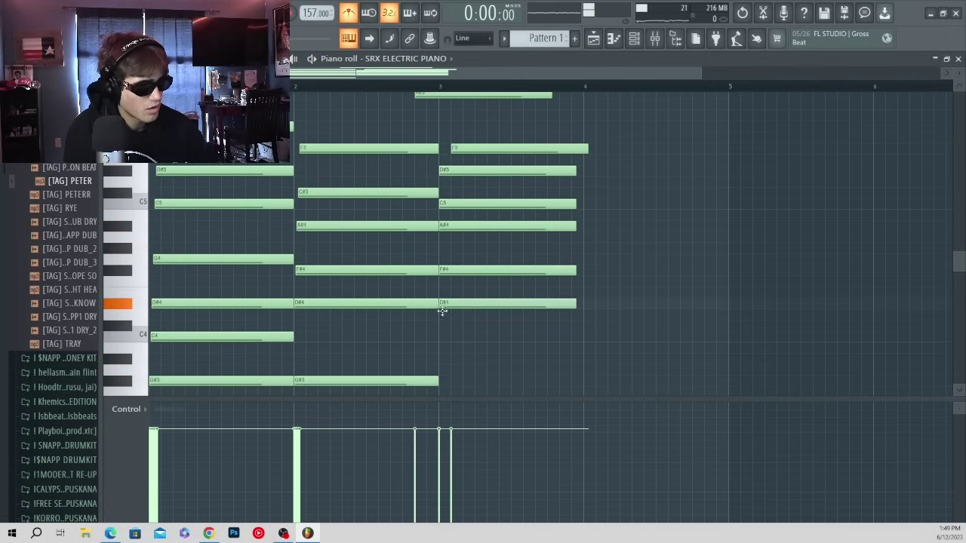
pyautogui.scroll(-2, 443, 296)
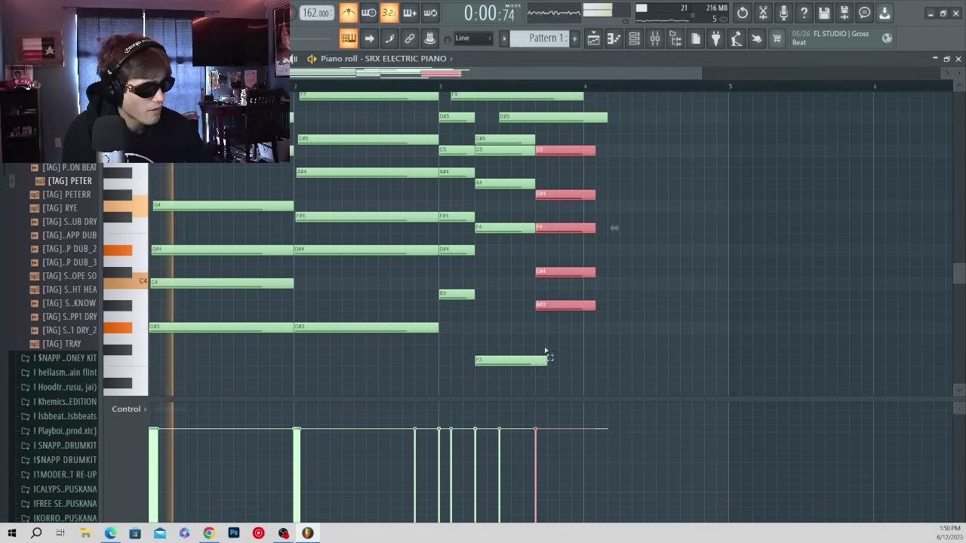
# - Select and lengthen the notes of the last chord through bar 3
pyautogui.moveTo(562, 356); pyautogui.dragTo(587, 141)
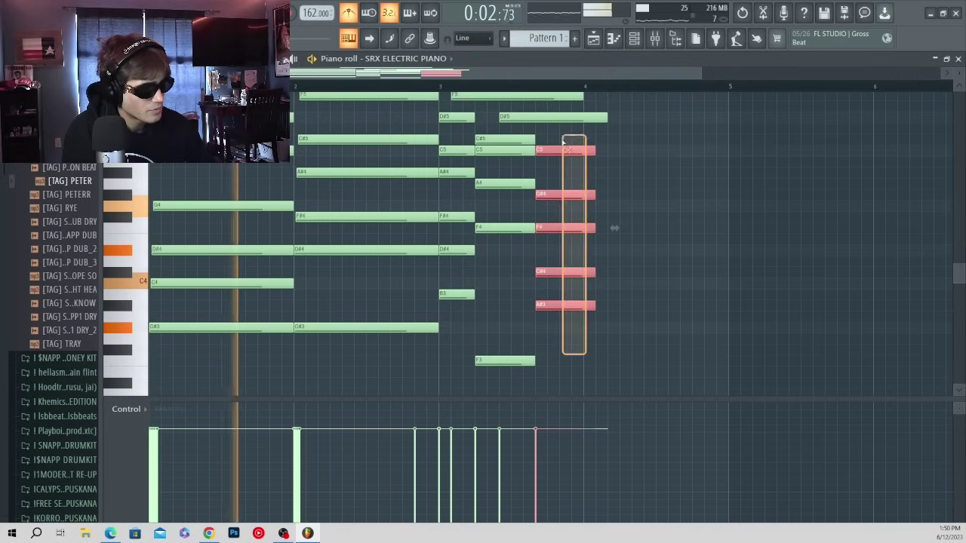
pyautogui.scroll(2, 596, 280)
pyautogui.moveTo(595, 198)
pyautogui.mouseDown()
pyautogui.moveTo(608, 198)
pyautogui.moveTo(559, 189)
pyautogui.moveTo(536, 200)
pyautogui.mouseUp()
pyautogui.scroll(1, 672, 271)
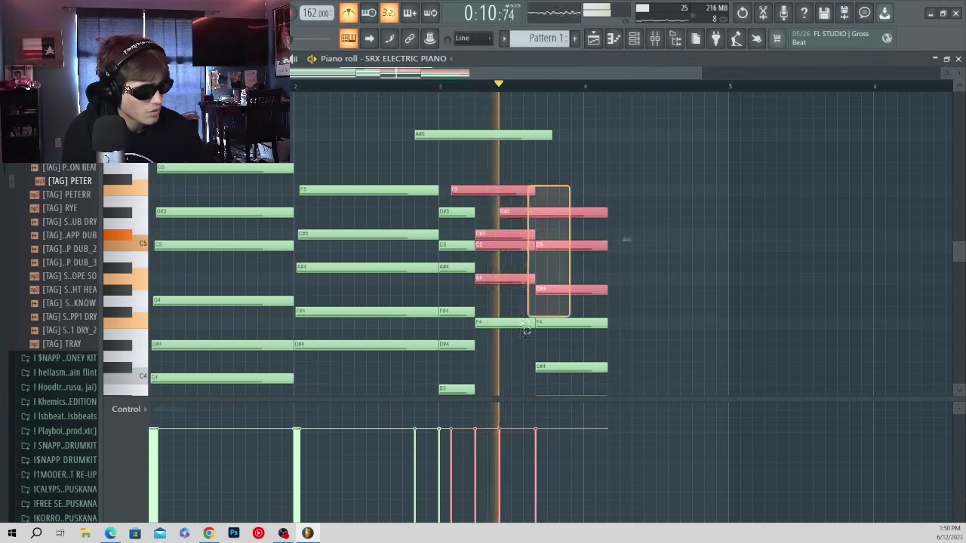
pyautogui.scroll(-4, 589, 241)
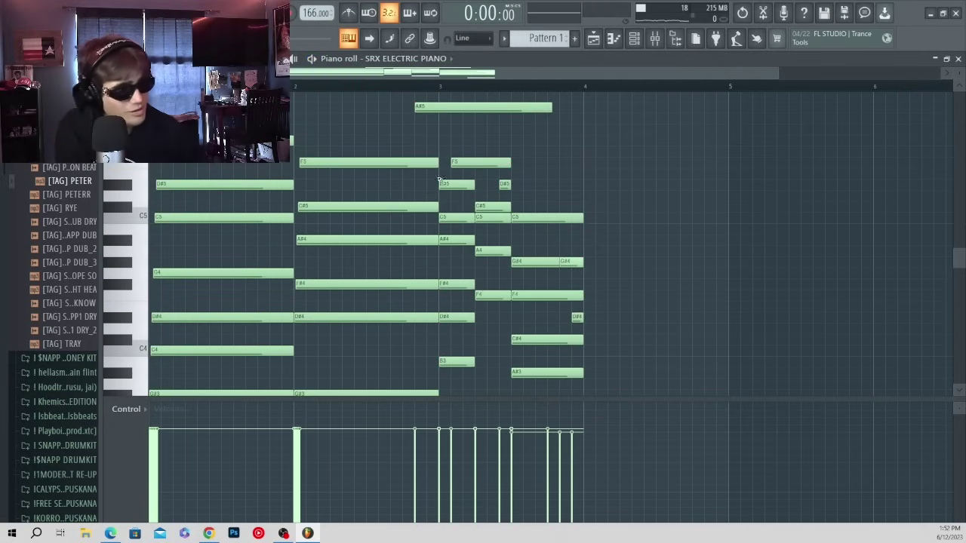
# - Select and review the chord notes in bars 1–4
pyautogui.moveTo(442, 169); pyautogui.dragTo(513, 380)
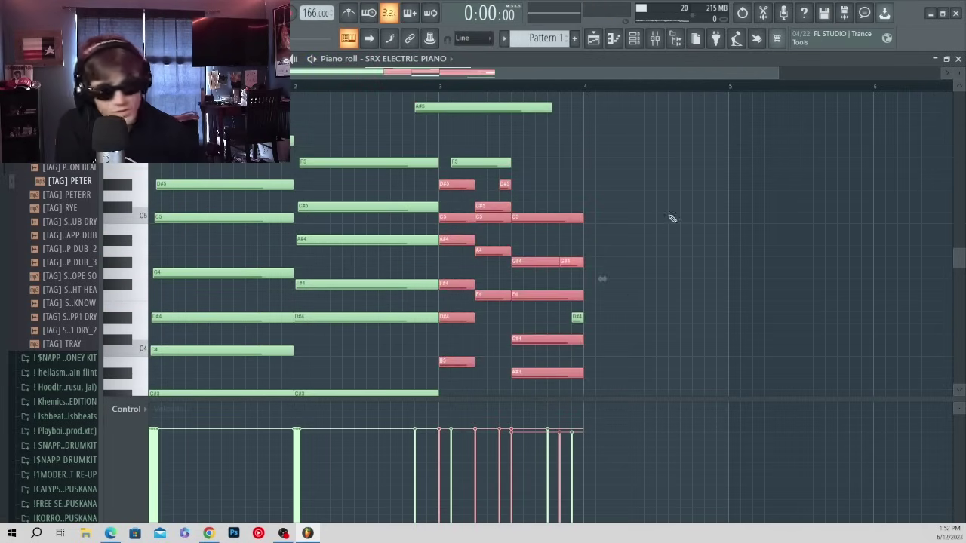
pyautogui.click(461, 199)
pyautogui.scroll(2, 526, 173)
pyautogui.scroll(-4, 604, 241)
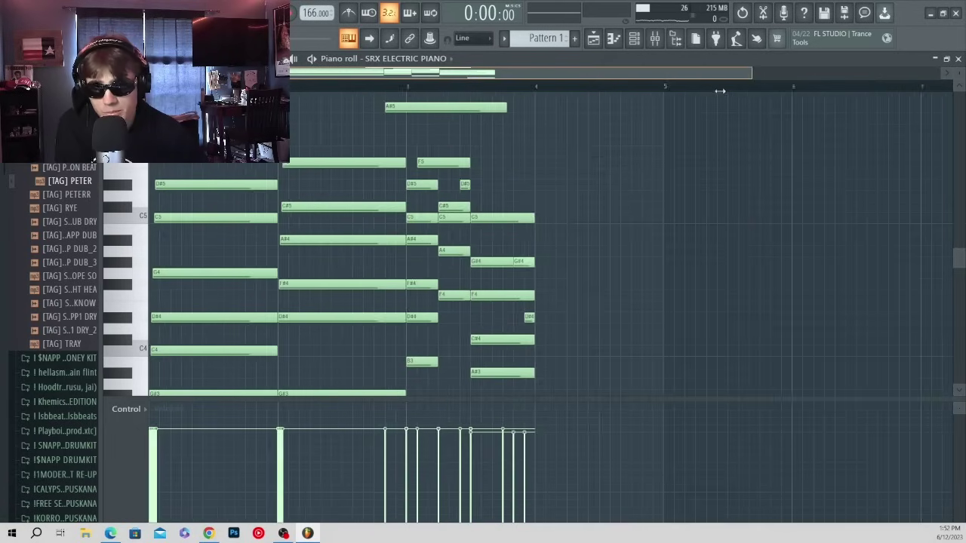
pyautogui.scroll(-3, 678, 301)
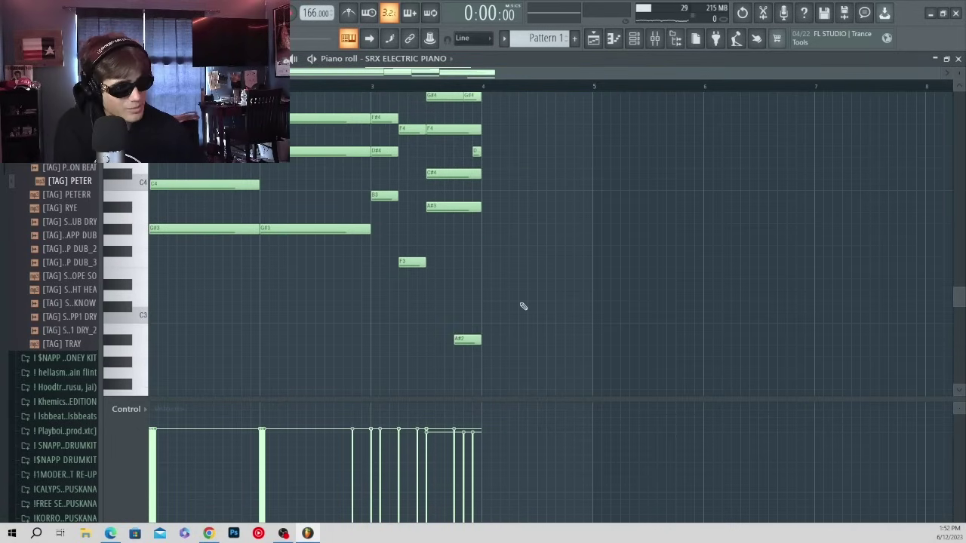
pyautogui.moveTo(521, 307); pyautogui.dragTo(366, 94)
# - While playing from bar 3, add a C#5 to the first chord and a B4 in bar 2
pyautogui.press('space')
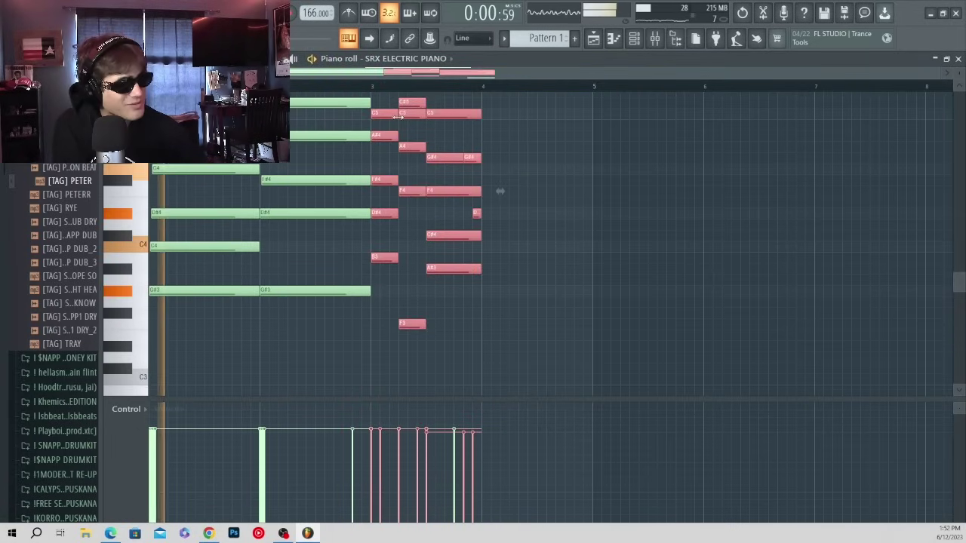
pyautogui.click(371, 87)
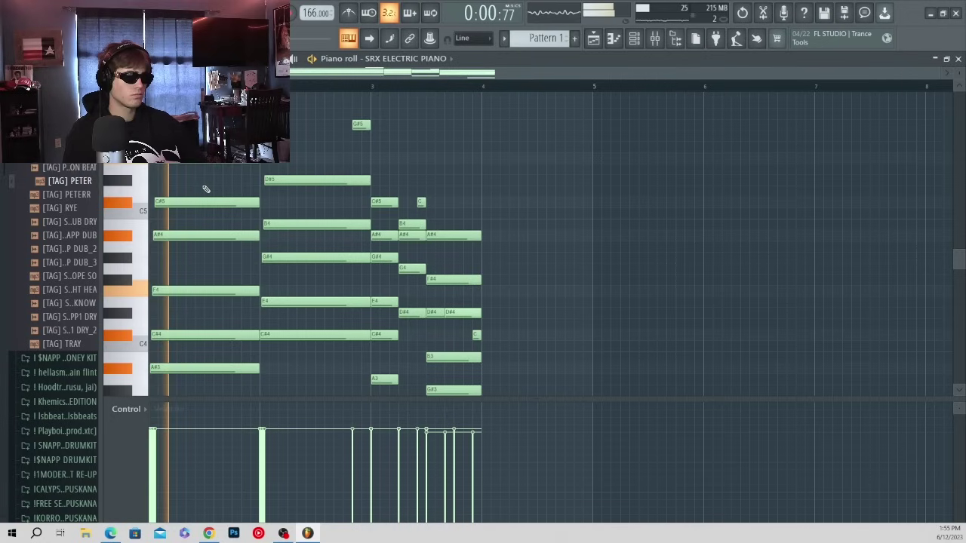
pyautogui.click(204, 202)
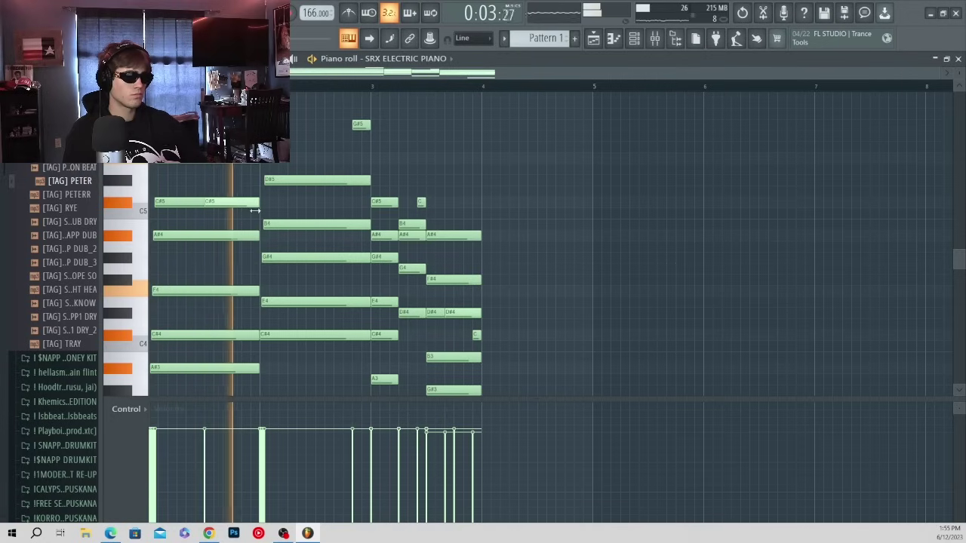
pyautogui.click(316, 224)
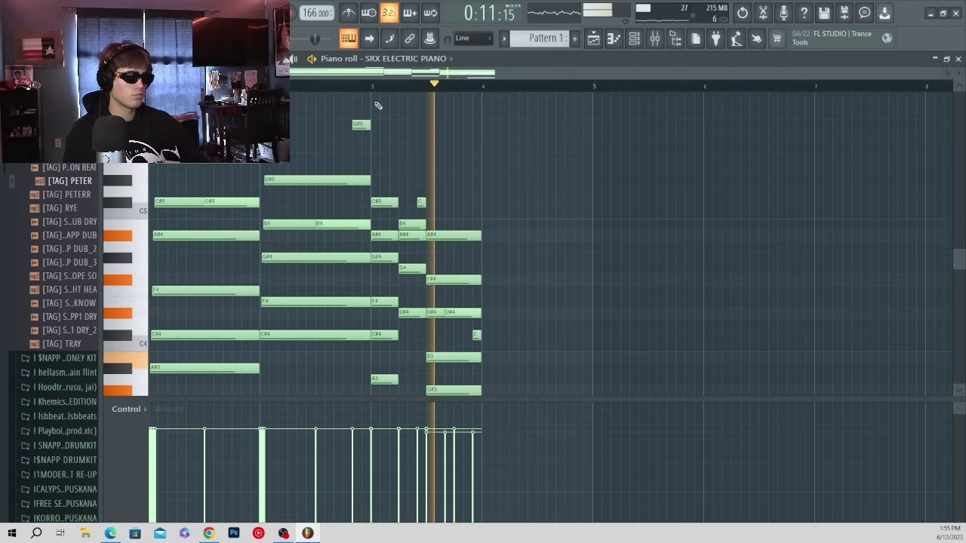
# - Close the Strumizer and stretch the last electric piano chord out to bar 7
pyautogui.press('space')
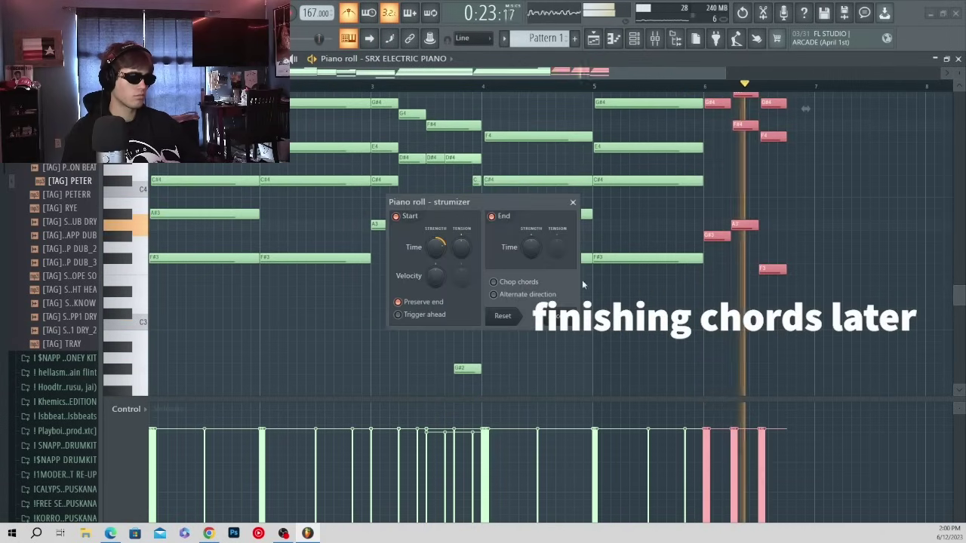
pyautogui.press('Escape')
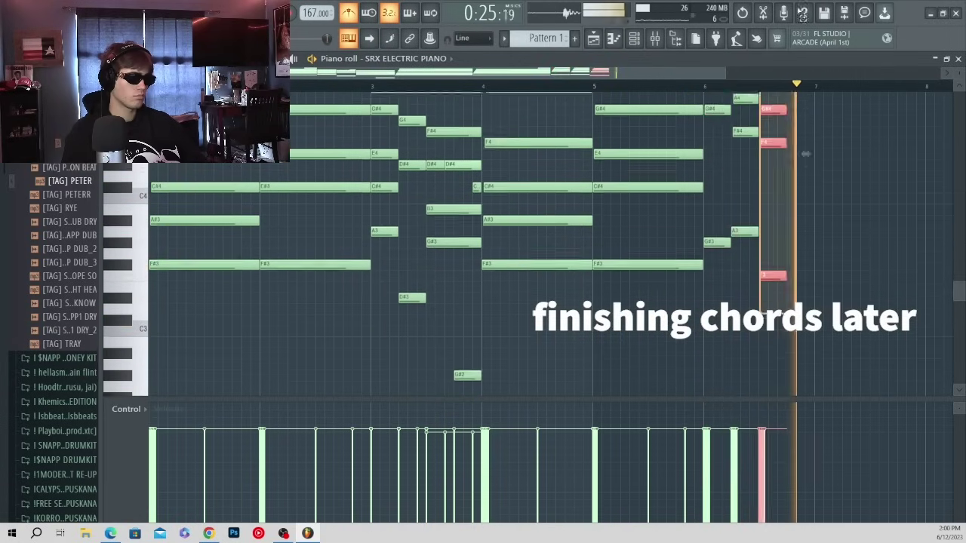
pyautogui.scroll(5, 804, 154)
pyautogui.moveTo(786, 158); pyautogui.dragTo(813, 158)
pyautogui.press('space')
pyautogui.hotkey('ctrl', 'd')
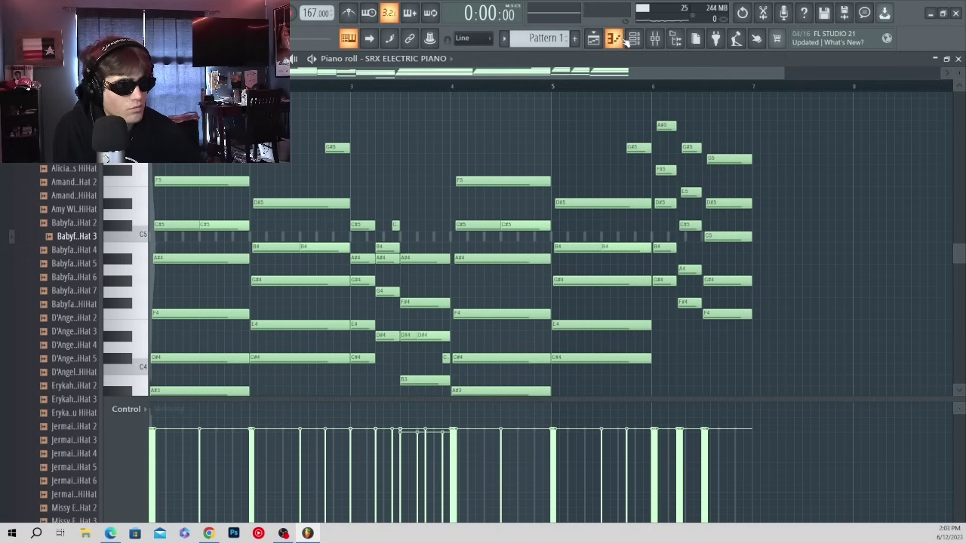
# - Paint a run of hi-hat steps in the Channel rack while playing
pyautogui.press('F6')
pyautogui.press('space')
pyautogui.moveTo(363, 200)
pyautogui.mouseDown()
pyautogui.moveTo(426, 200)
pyautogui.moveTo(413, 217)
pyautogui.mouseUp()
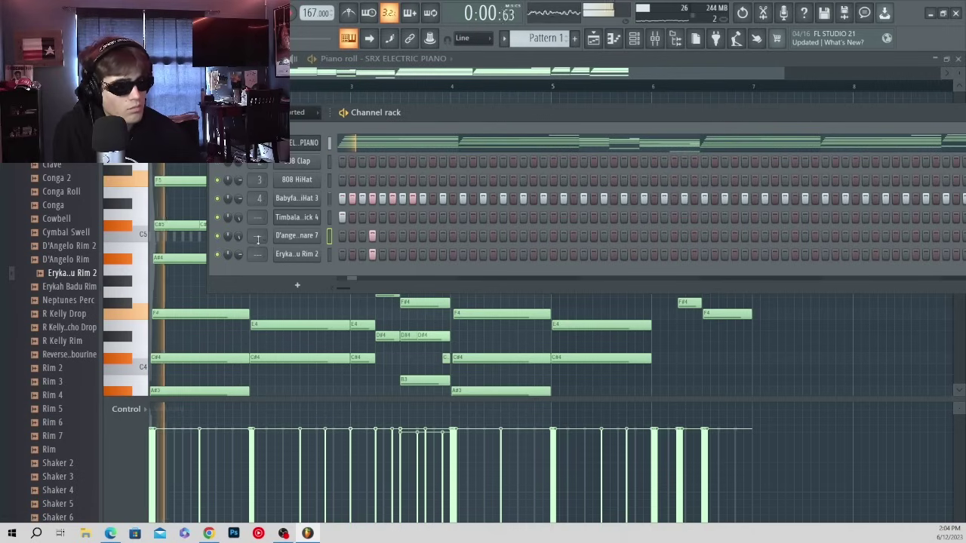
# - Add two kick steps, set kick snap to 1/3 step, and add late snare and rim steps
pyautogui.moveTo(422, 217); pyautogui.dragTo(412, 217)
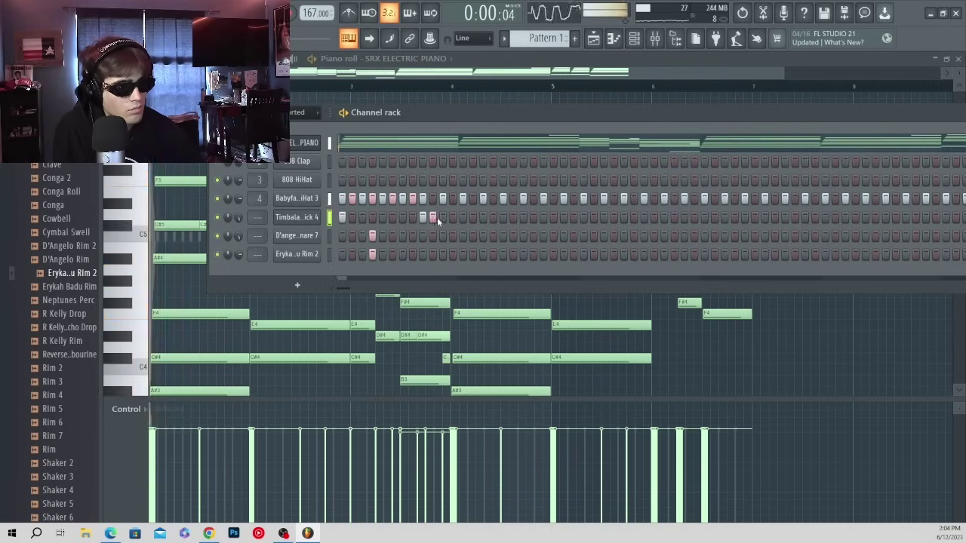
pyautogui.press('F7')
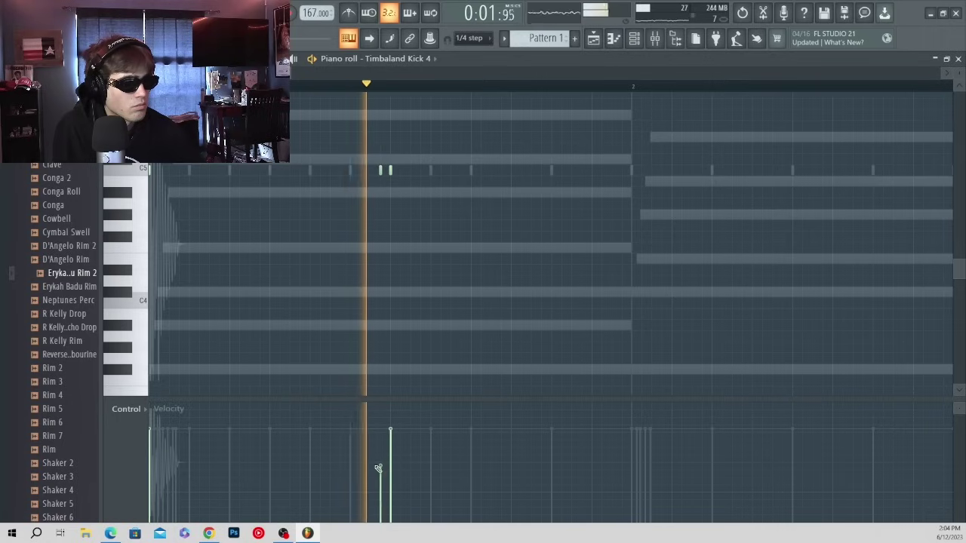
pyautogui.press('space')
pyautogui.click(504, 38)
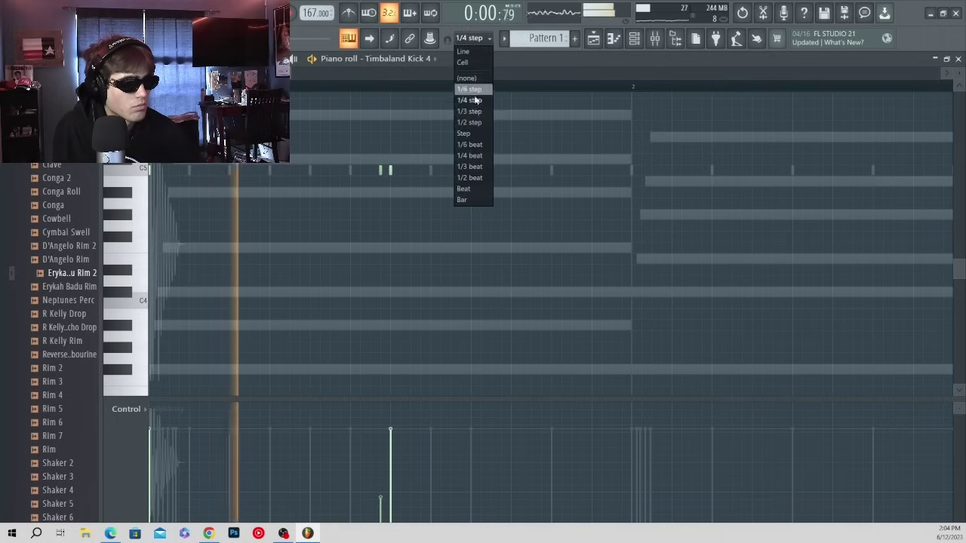
pyautogui.click(467, 110)
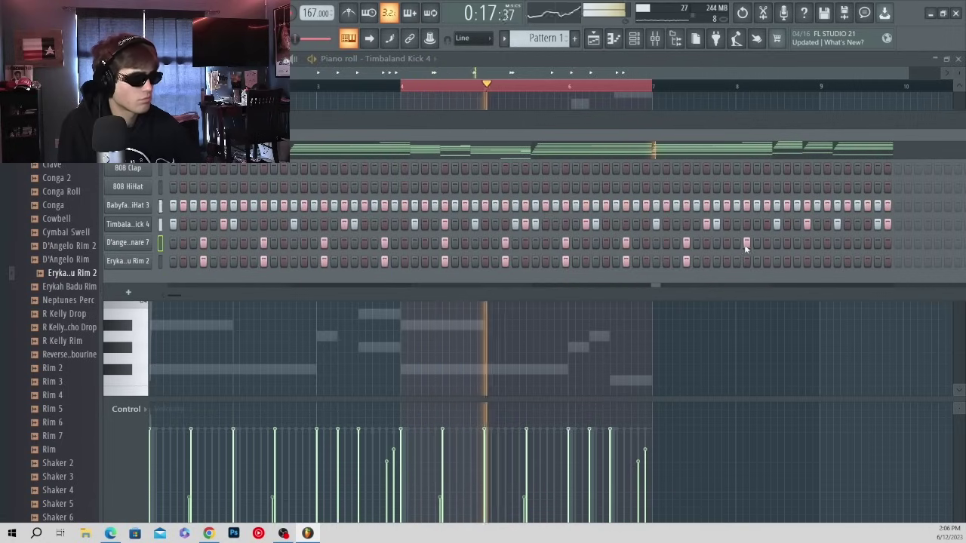
pyautogui.click(827, 242)
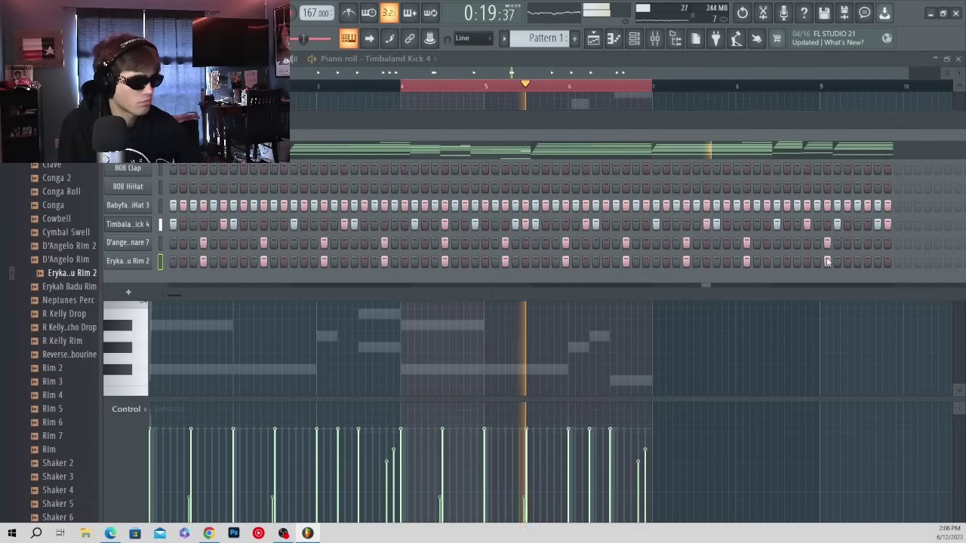
pyautogui.click(827, 261)
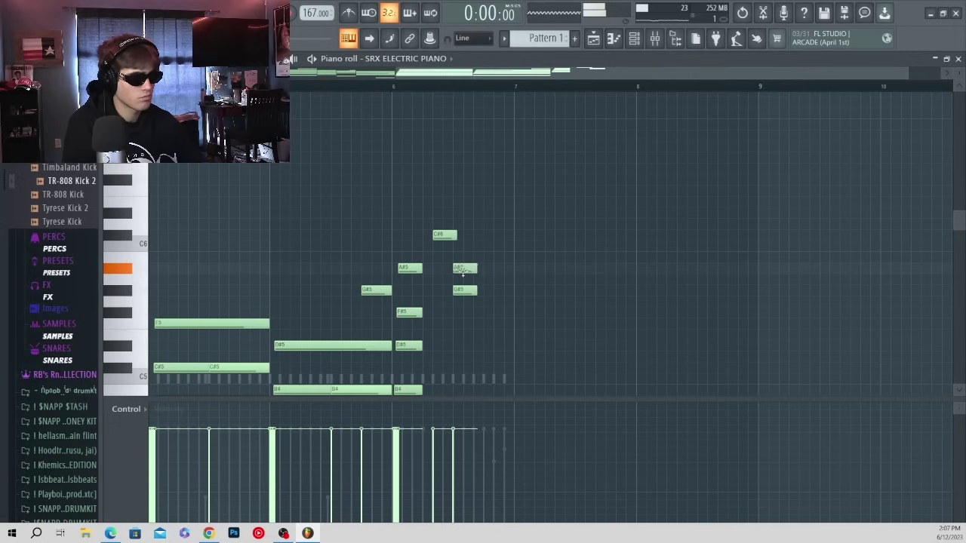
# - Set snap to 1/4 step, nudge the bar-6 G#5 earlier and delete the extra A#5
pyautogui.click(396, 87)
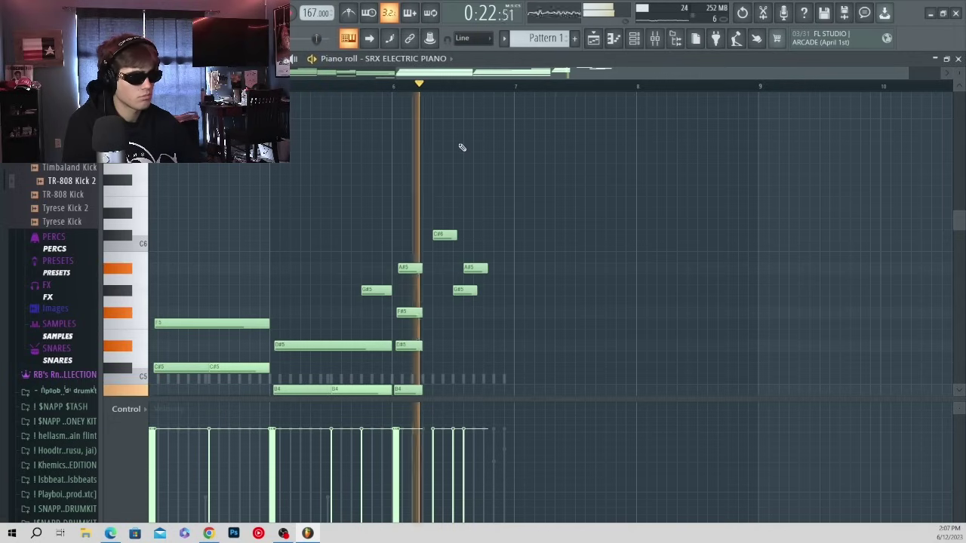
pyautogui.press('space')
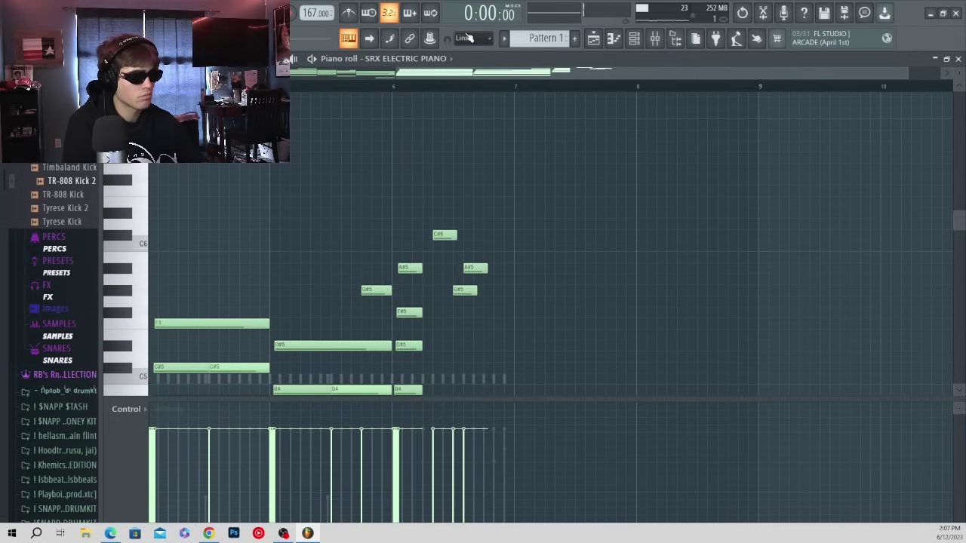
pyautogui.click(468, 37)
pyautogui.click(473, 110)
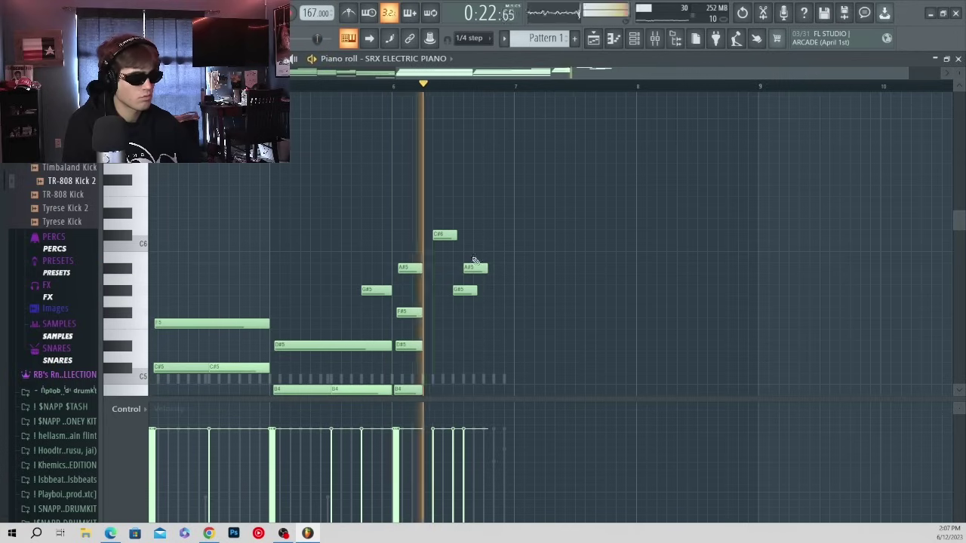
pyautogui.moveTo(463, 289); pyautogui.dragTo(457, 289)
pyautogui.press('space')
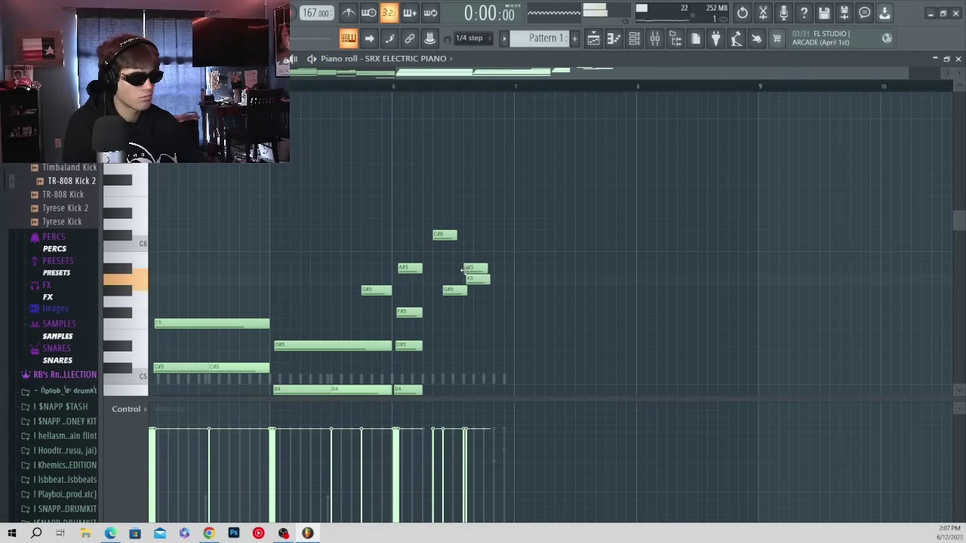
pyautogui.rightClick(462, 267)
# - Audition bar 6 and turn the bar 7 chord into long staggered notes
pyautogui.scroll(-3, 472, 202)
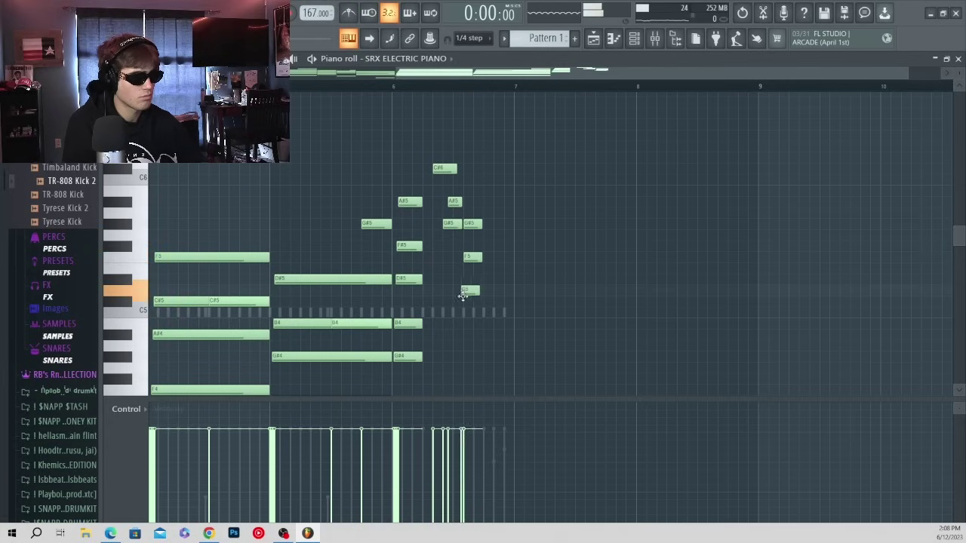
pyautogui.click(389, 87)
pyautogui.press('space')
pyautogui.scroll(-3, 472, 123)
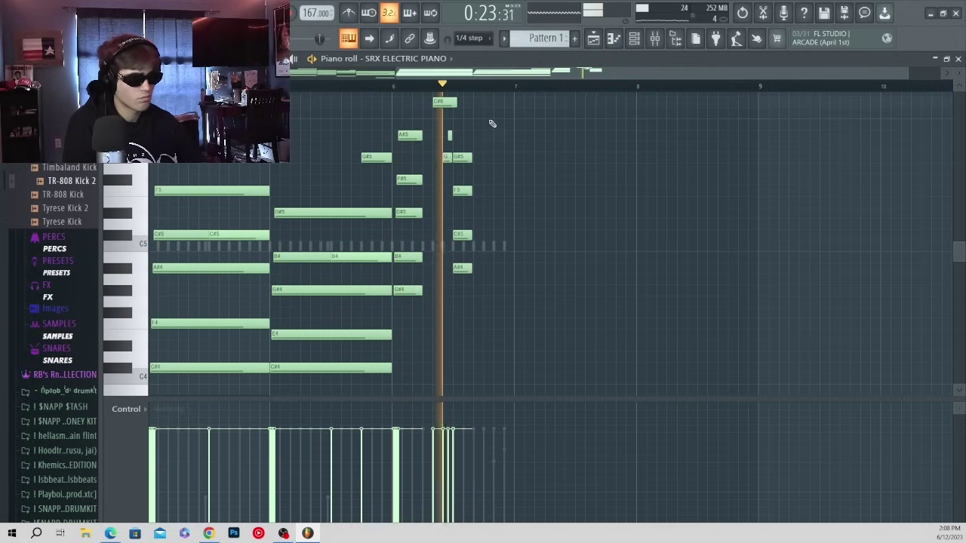
pyautogui.press('space')
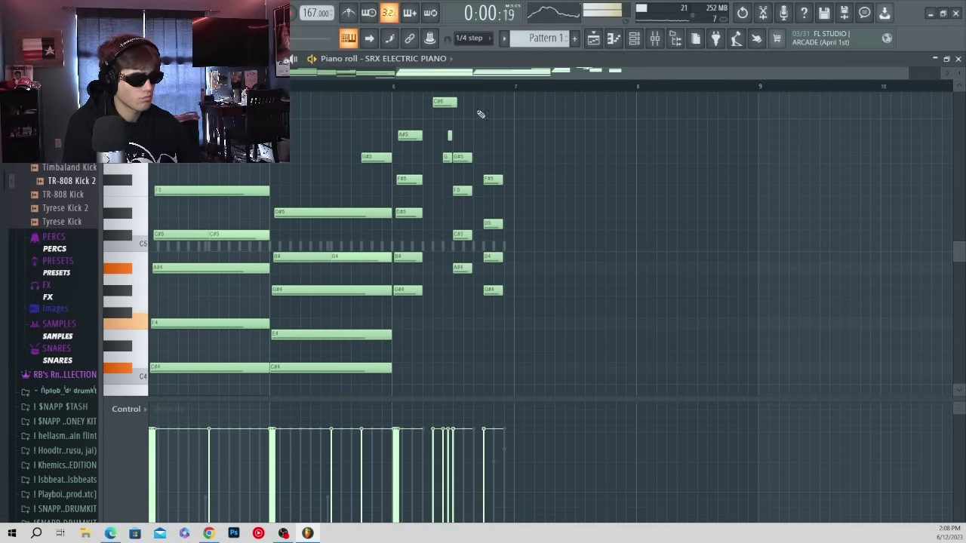
pyautogui.press('space')
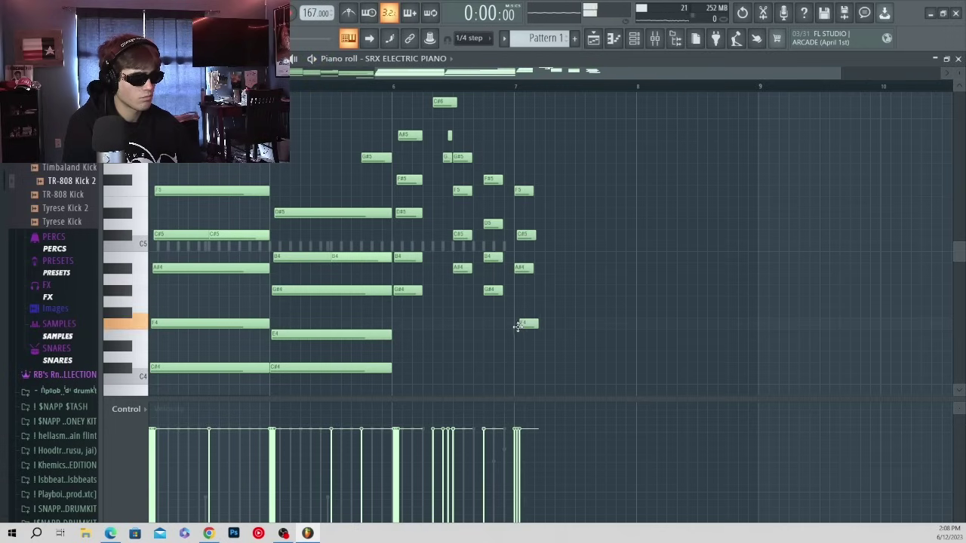
pyautogui.scroll(-3, 510, 302)
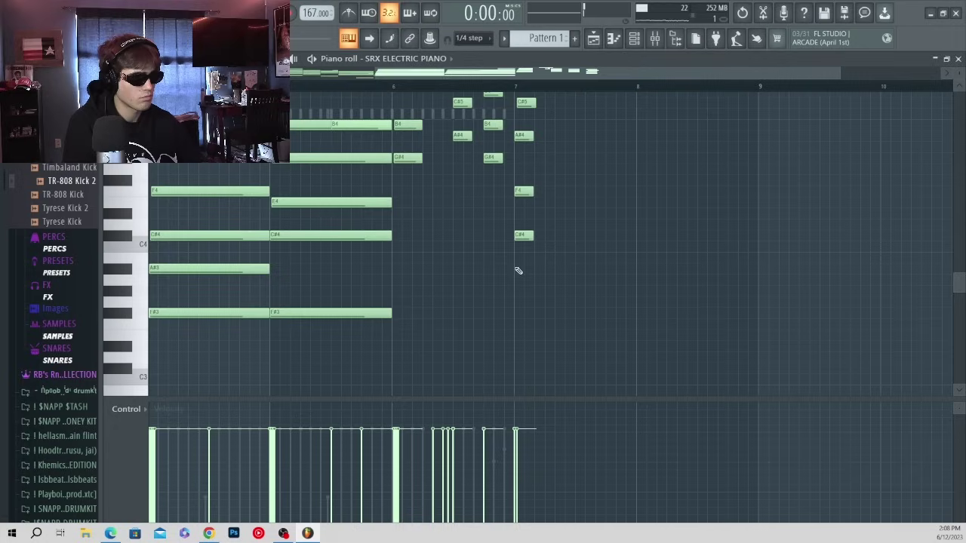
pyautogui.hotkey('ctrl', 'z')
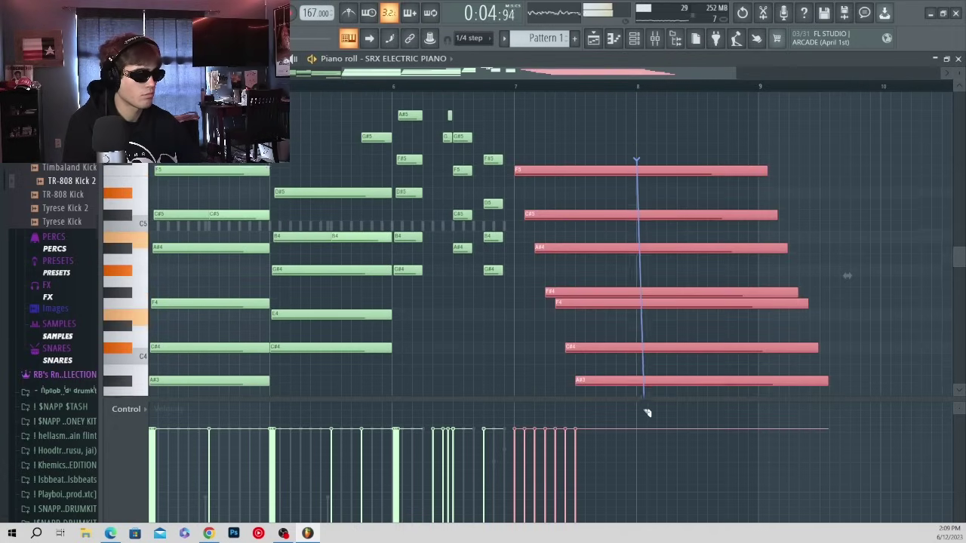
# - Delete the chord tails past bar 8 and play back the progression
pyautogui.moveTo(647, 366); pyautogui.dragTo(645, 372)
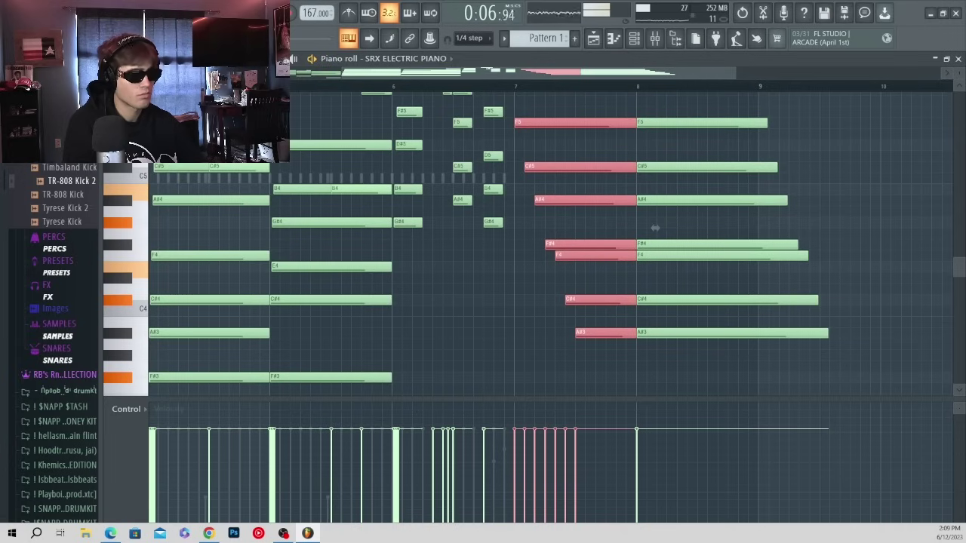
pyautogui.rightClick(682, 243)
pyautogui.scroll(3, 671, 271)
pyautogui.hotkey('ctrl', 'd')
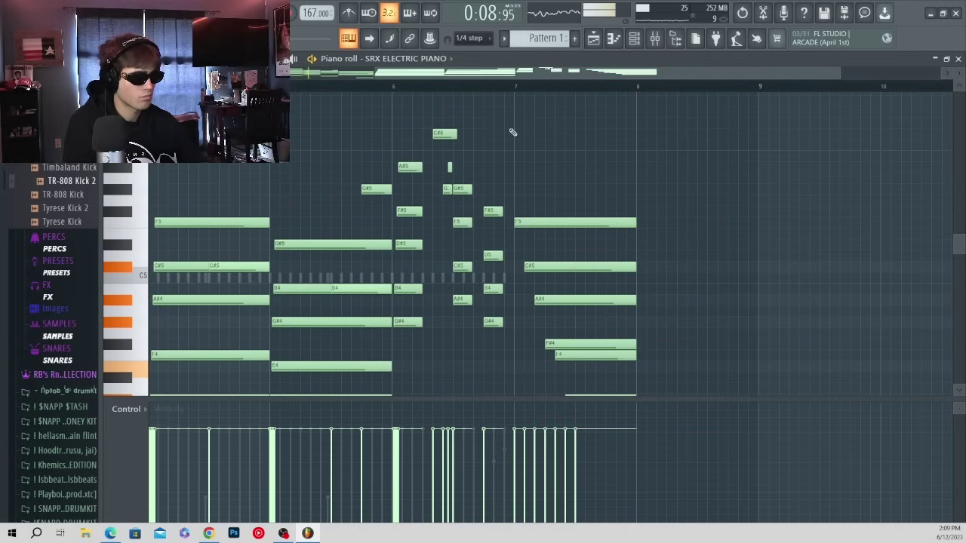
pyautogui.press('space')
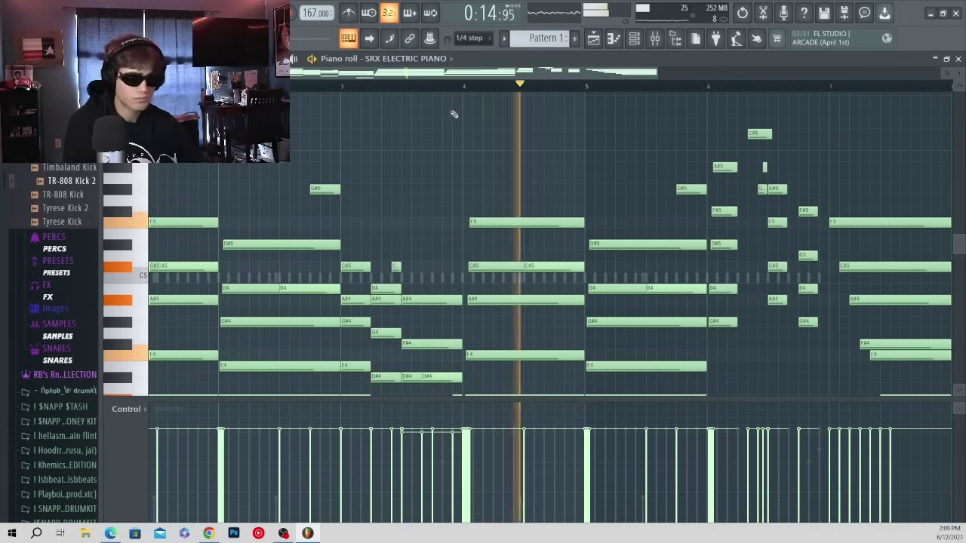
# - Add a high C#6 above the chords and a B5 note after bar 5
pyautogui.scroll(4, 490, 151)
pyautogui.click(558, 201)
pyautogui.press('space')
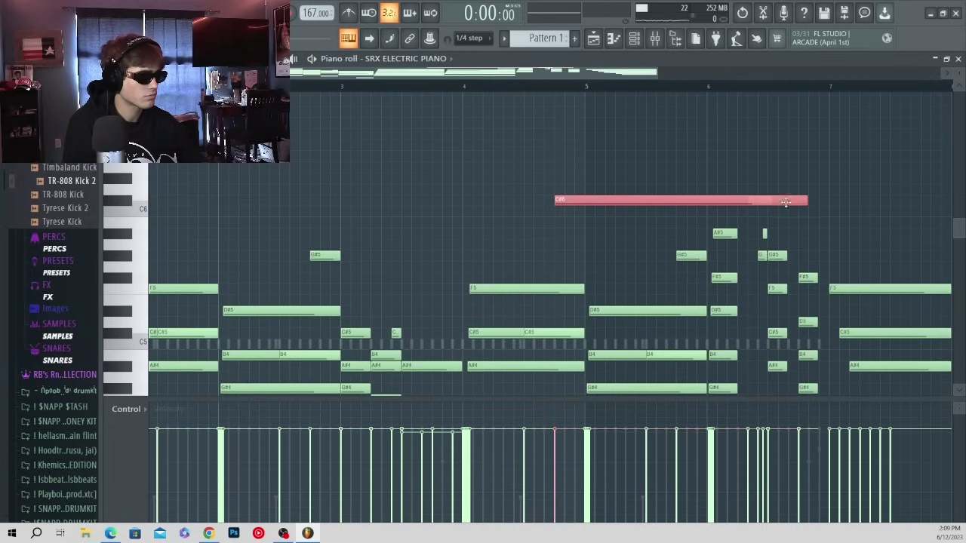
pyautogui.click(512, 103)
pyautogui.press('space')
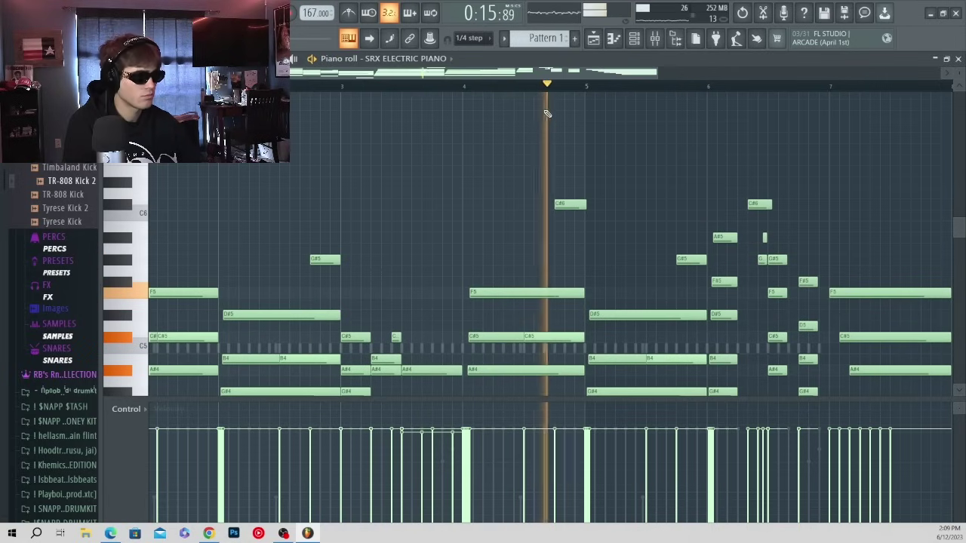
pyautogui.click(600, 237)
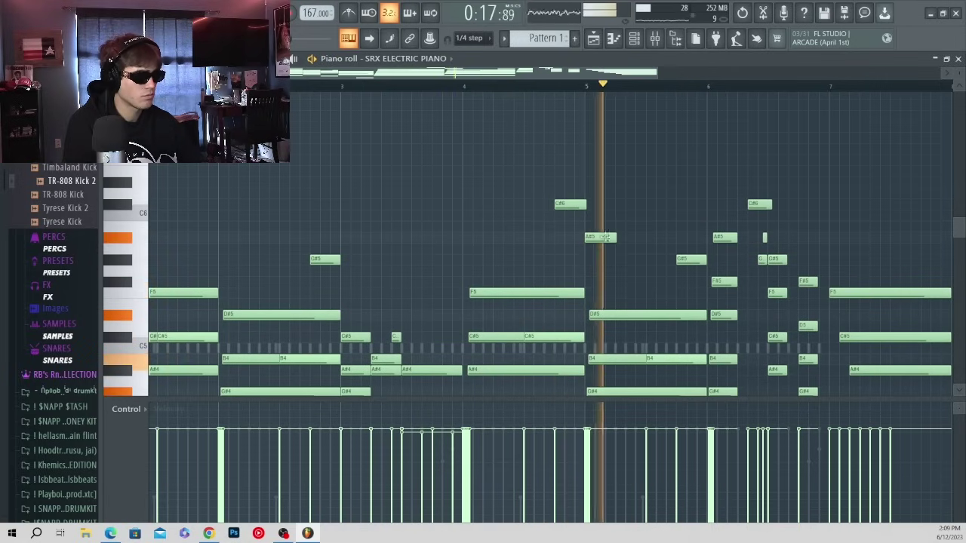
pyautogui.press('space')
pyautogui.moveTo(604, 237)
pyautogui.mouseDown()
pyautogui.moveTo(602, 223)
pyautogui.moveTo(675, 227)
pyautogui.mouseUp()
pyautogui.press('space')
# - Select the four-note chord before bar 7, then bring up the Channel rack
pyautogui.scroll(-3, 679, 188)
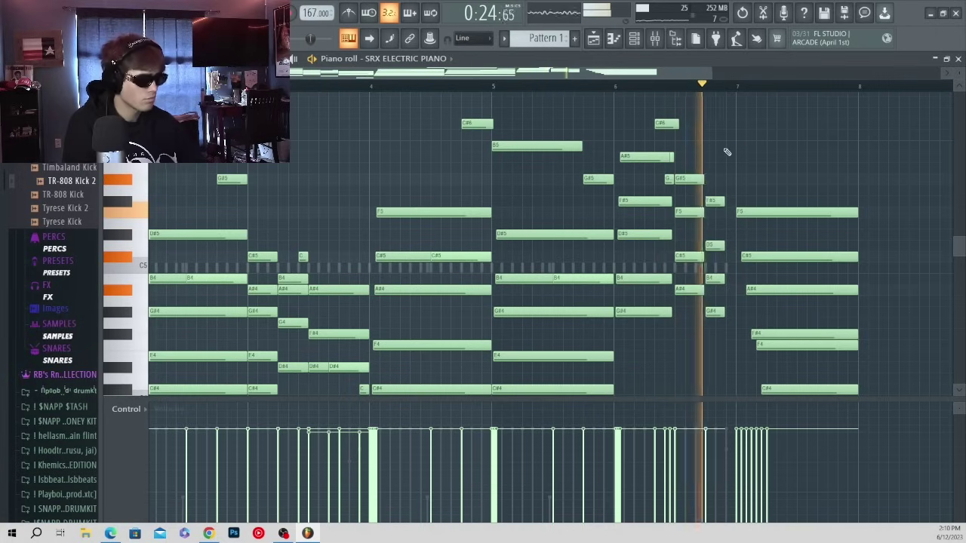
pyautogui.moveTo(709, 190); pyautogui.dragTo(728, 318)
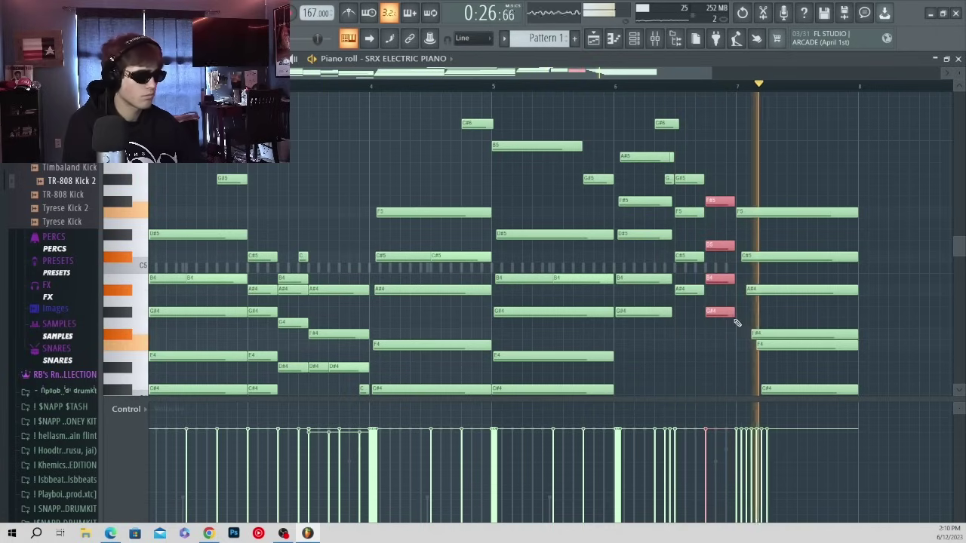
pyautogui.scroll(-3, 745, 317)
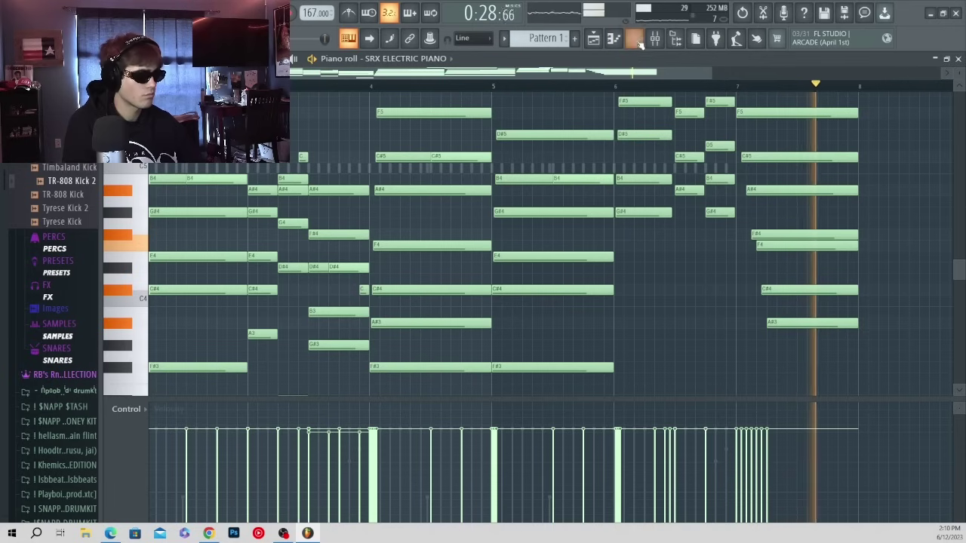
pyautogui.press('F6')
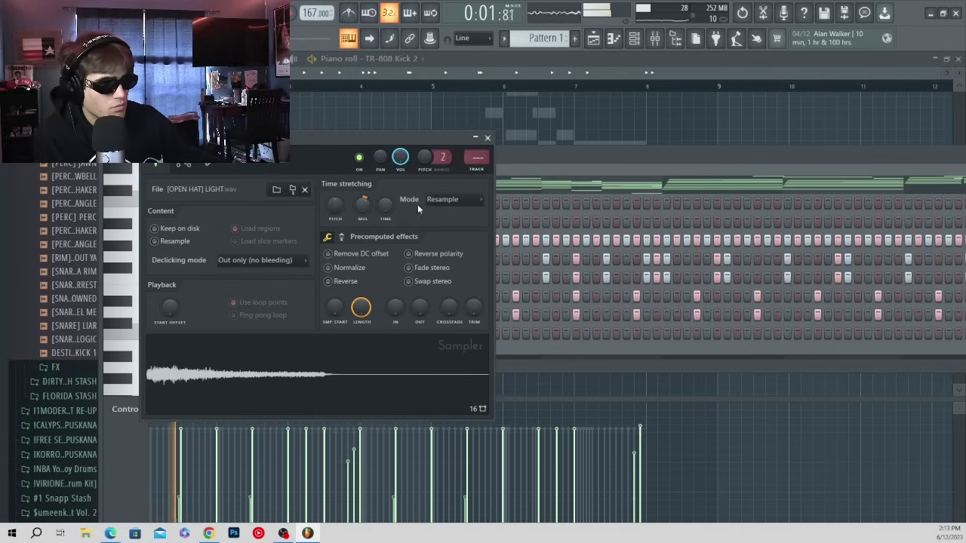
# - Add two open hat hits in the [OPEN HAT] LIGHT row, shifting the rack left
pyautogui.click(531, 152)
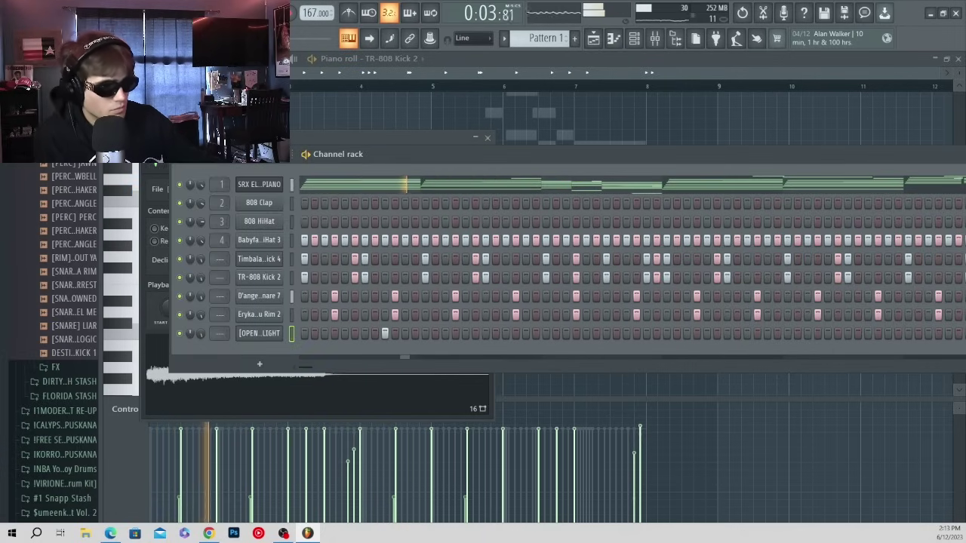
pyautogui.click(505, 333)
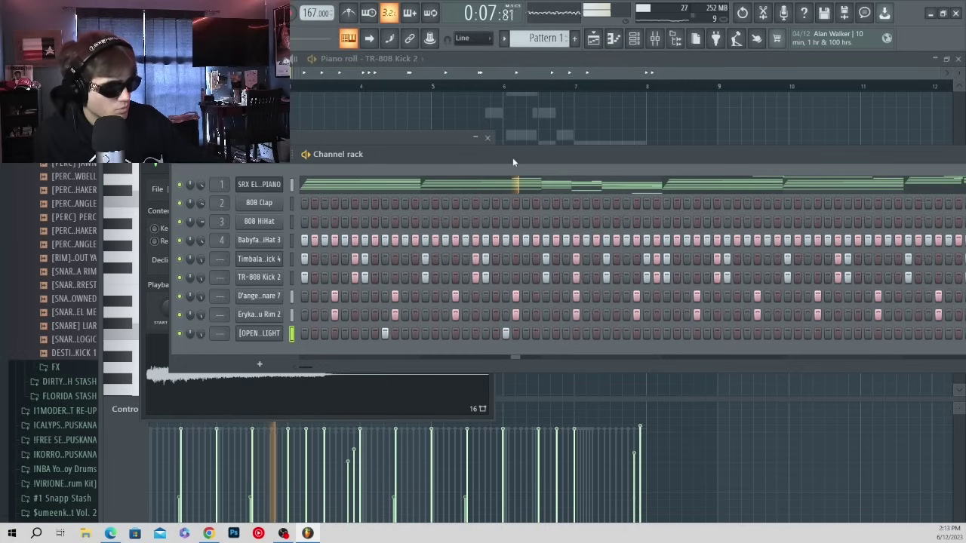
pyautogui.moveTo(513, 160); pyautogui.dragTo(335, 170)
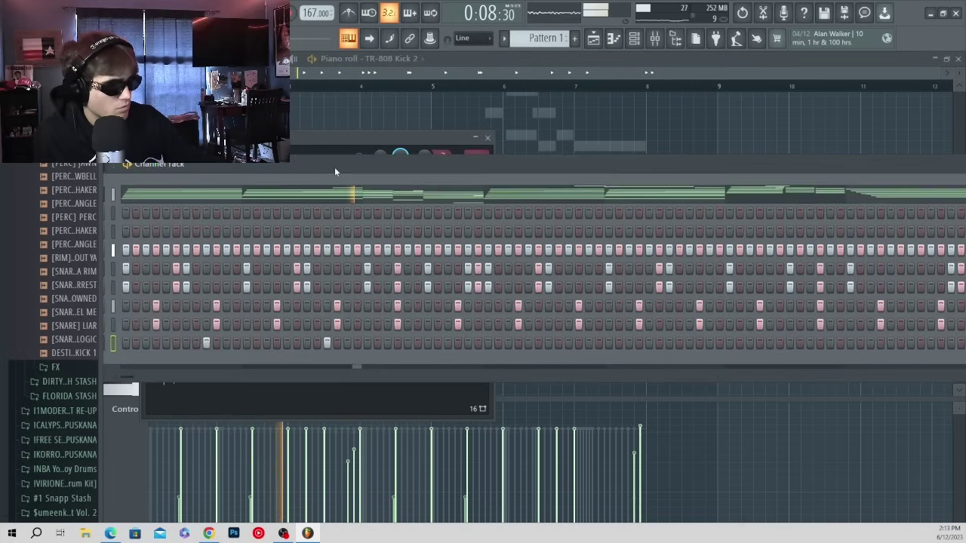
pyautogui.click(447, 343)
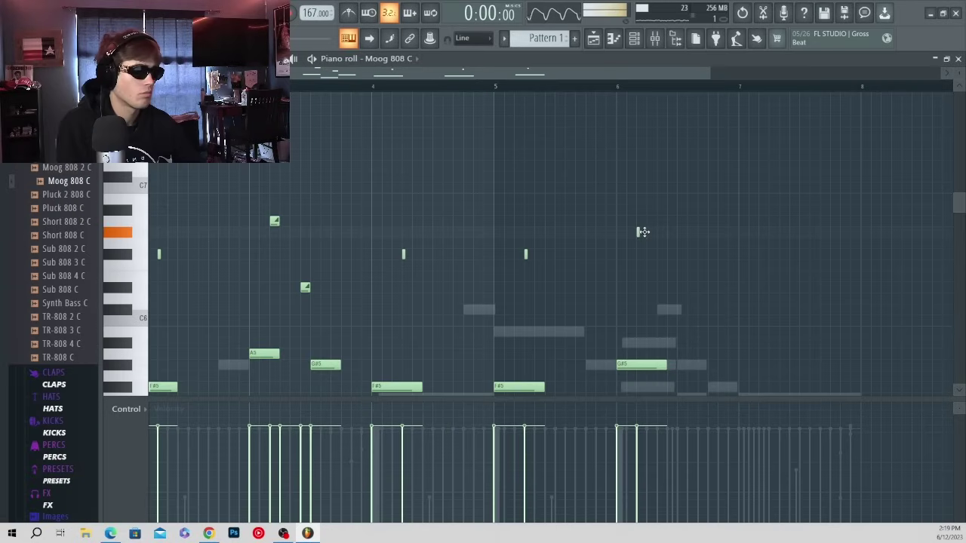
# - Play back the Moog 808 line and shorten its A#5 note
pyautogui.scroll(-1, 669, 226)
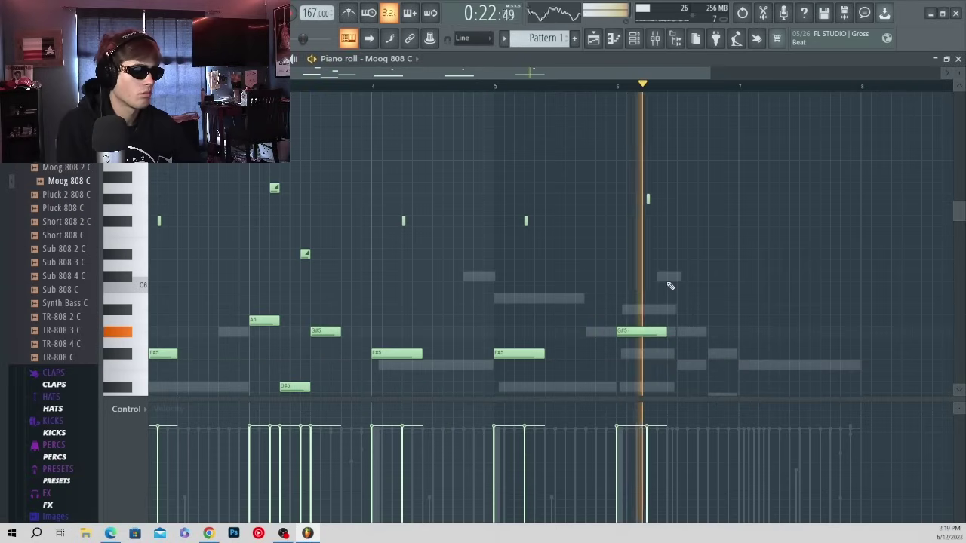
pyautogui.press('space')
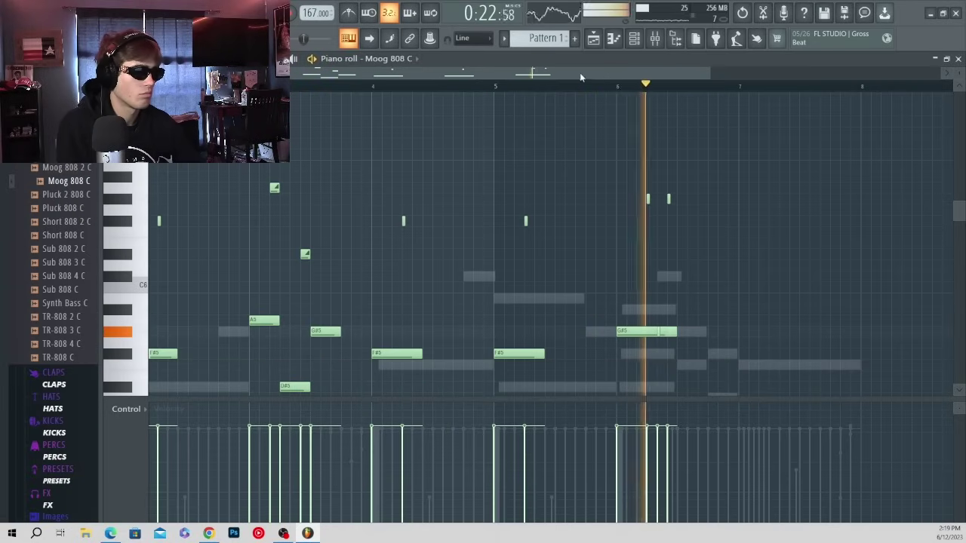
pyautogui.press('space')
pyautogui.scroll(-2, 589, 316)
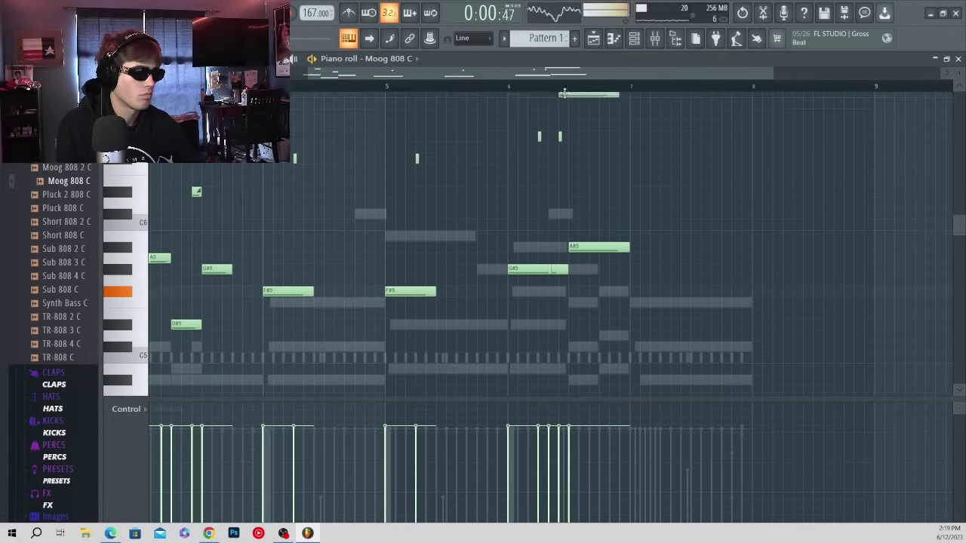
pyautogui.press('space')
pyautogui.moveTo(631, 252); pyautogui.dragTo(604, 256)
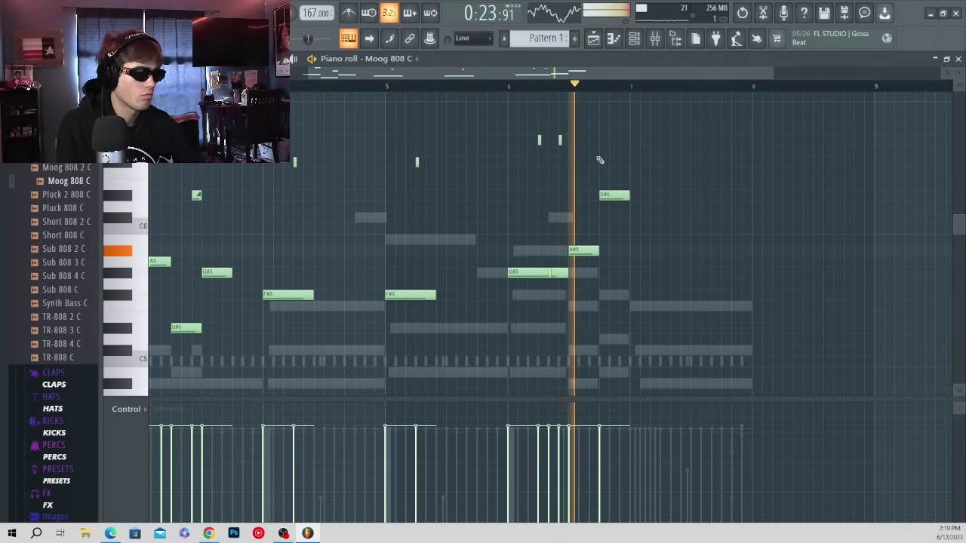
pyautogui.press('space')
pyautogui.scroll(-3, 611, 270)
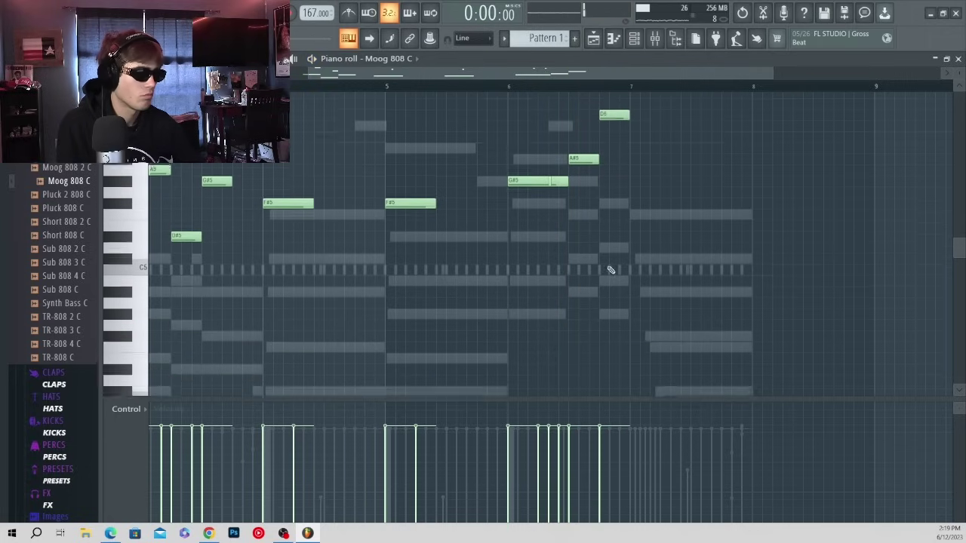
pyautogui.scroll(-3, 611, 270)
pyautogui.scroll(5, 608, 250)
# - Add a D6 before bar 7, lengthen the D#6, and add a short A4 at bar 3
pyautogui.click(656, 300)
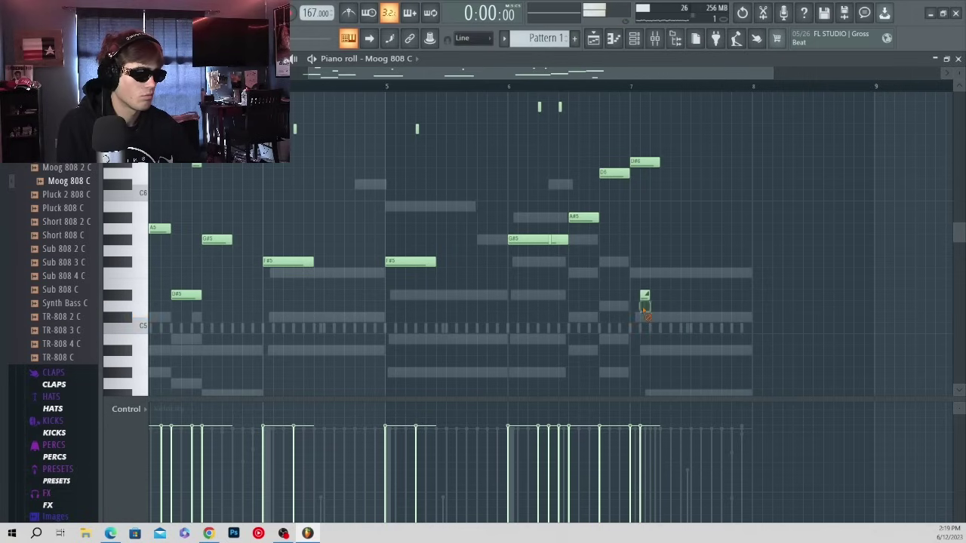
pyautogui.moveTo(658, 162); pyautogui.dragTo(747, 162)
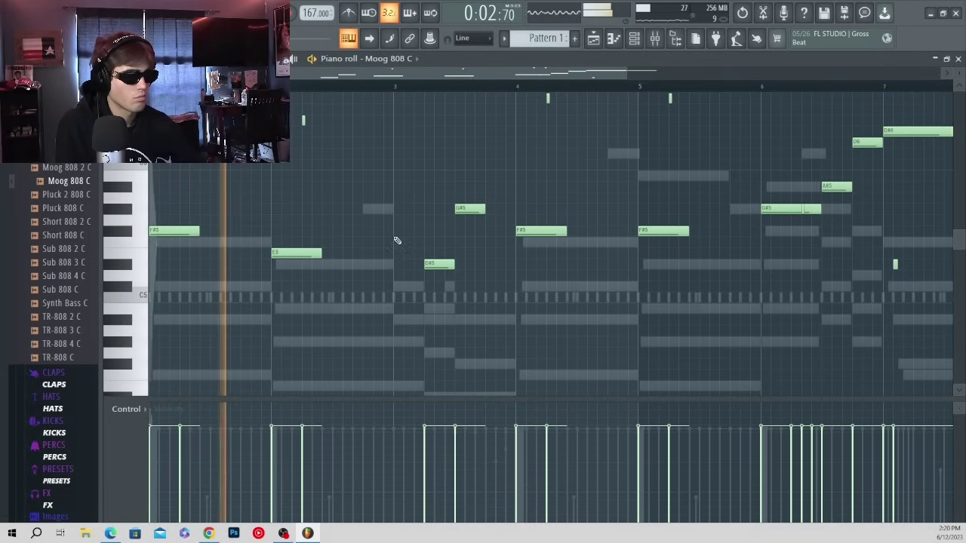
pyautogui.click(393, 276)
pyautogui.press('space')
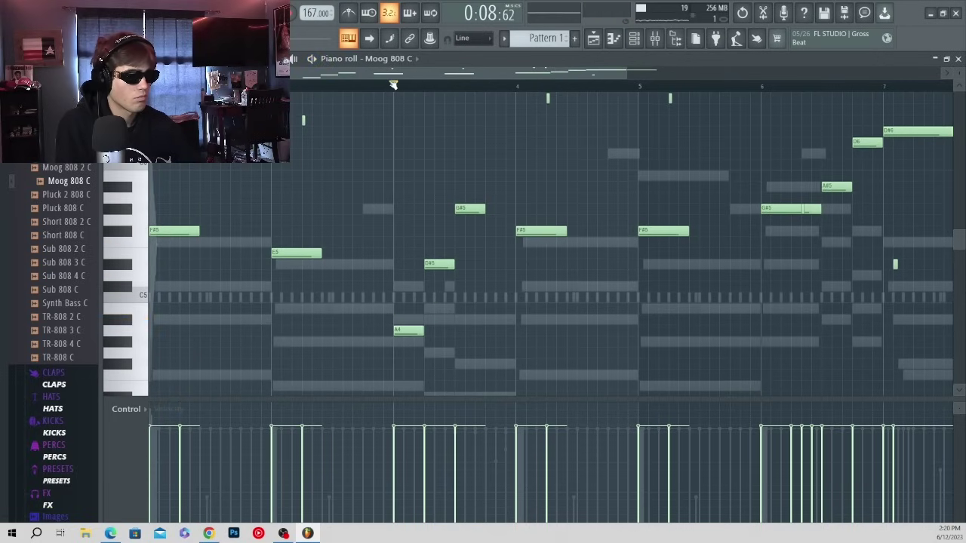
pyautogui.press('space')
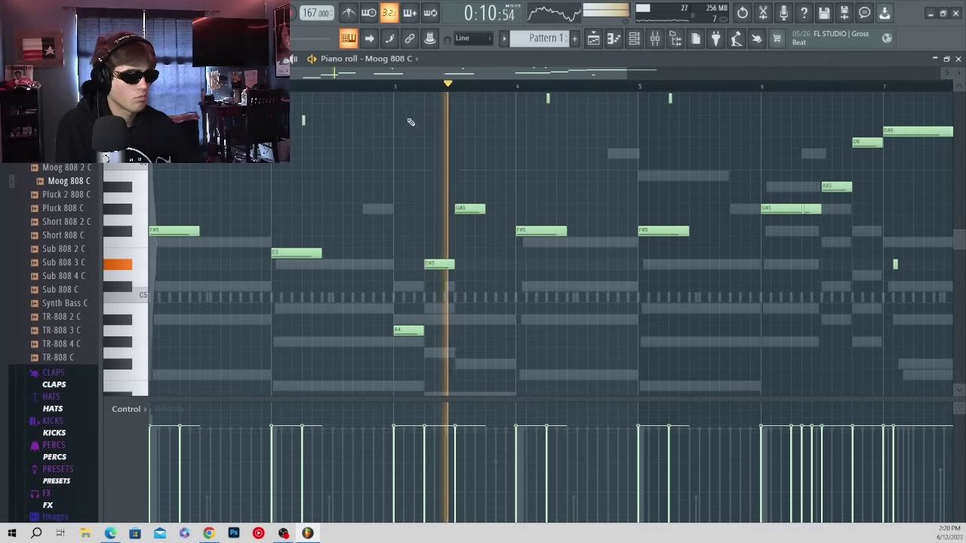
# - Lower the bar-5 F#5 to E5 and a short note near bar 5, viewing bars 5–9
pyautogui.scroll(1, 444, 259)
pyautogui.scroll(3, 448, 254)
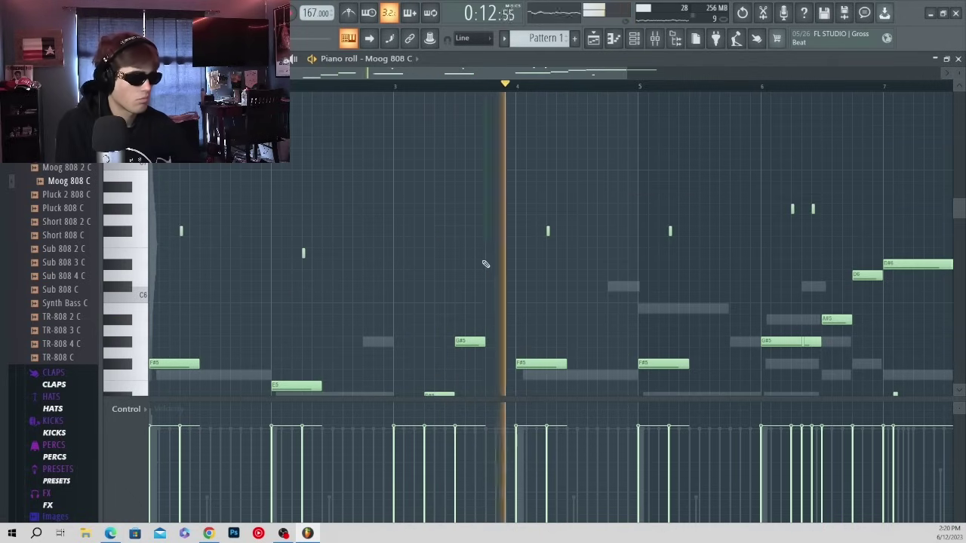
pyautogui.scroll(-3, 485, 264)
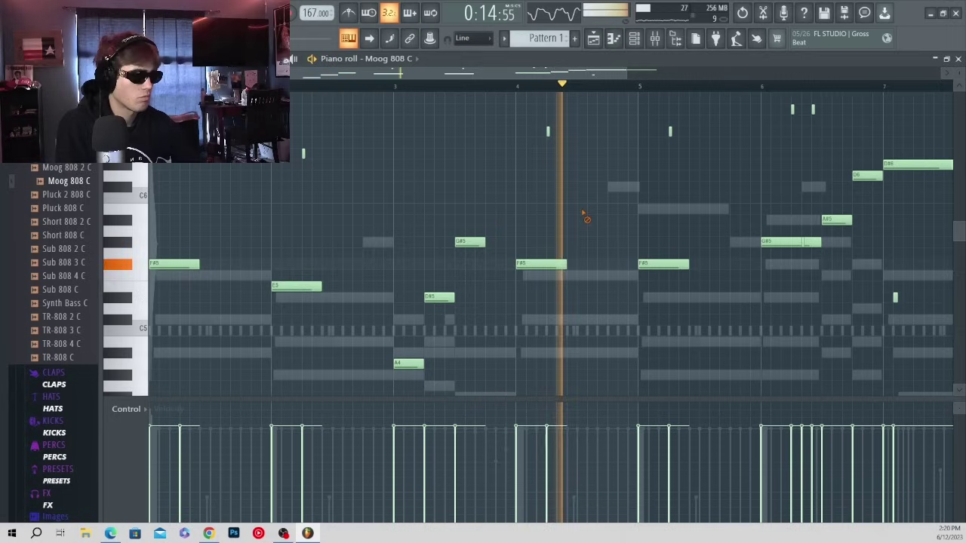
pyautogui.moveTo(663, 263); pyautogui.dragTo(663, 286)
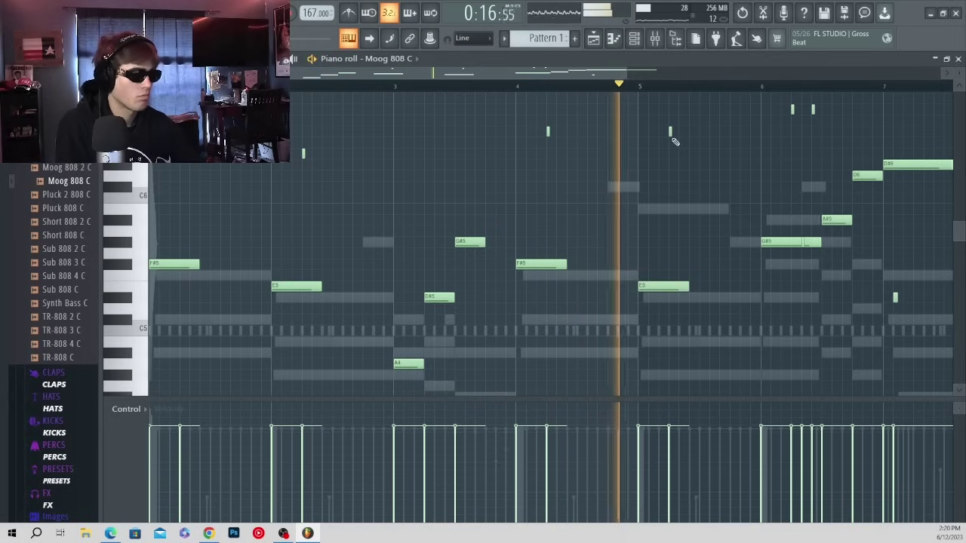
pyautogui.moveTo(670, 137); pyautogui.dragTo(674, 155)
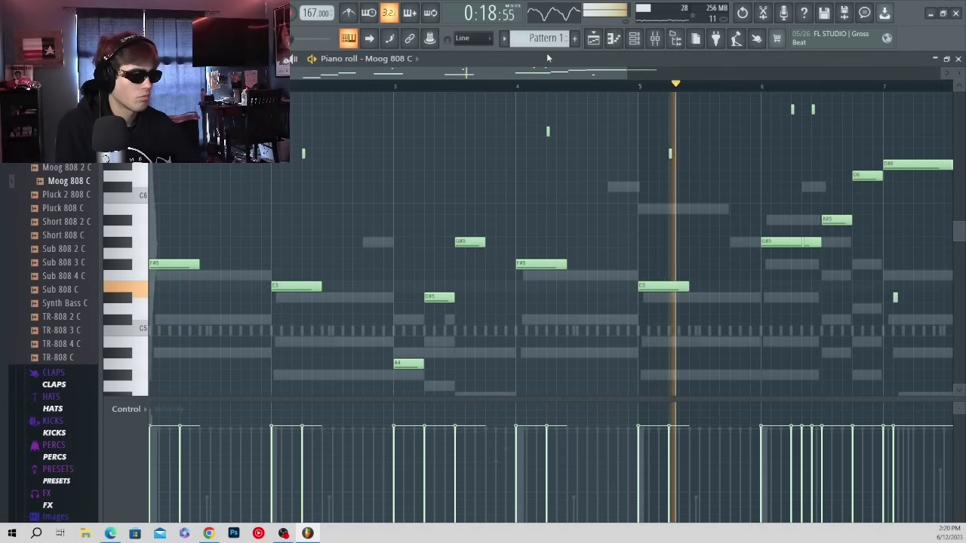
pyautogui.moveTo(588, 75); pyautogui.dragTo(739, 83)
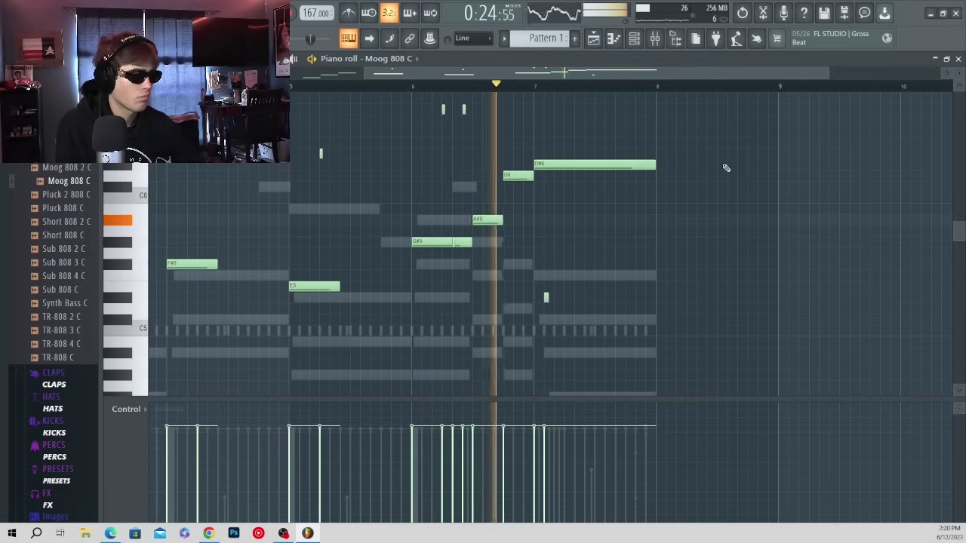
pyautogui.scroll(3, 468, 211)
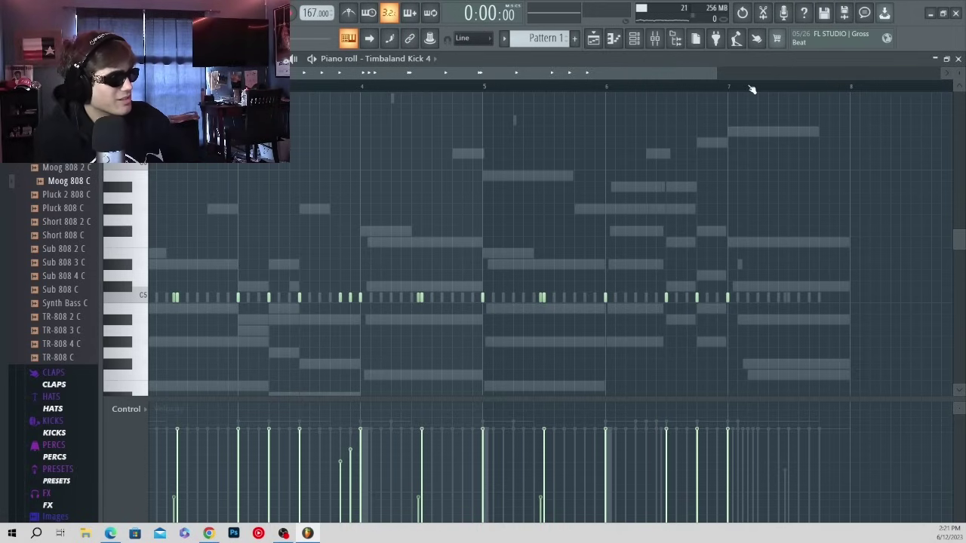
# - Play the kick pattern and scroll the Xpand!2 piano roll to the bar 3 chord range
pyautogui.press('space')
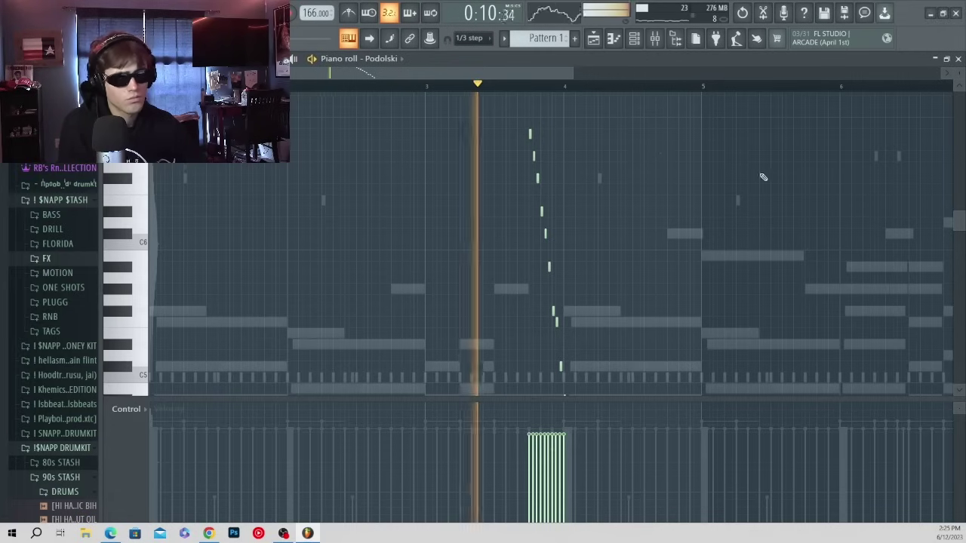
pyautogui.scroll(2, 657, 265)
pyautogui.scroll(-2, 660, 268)
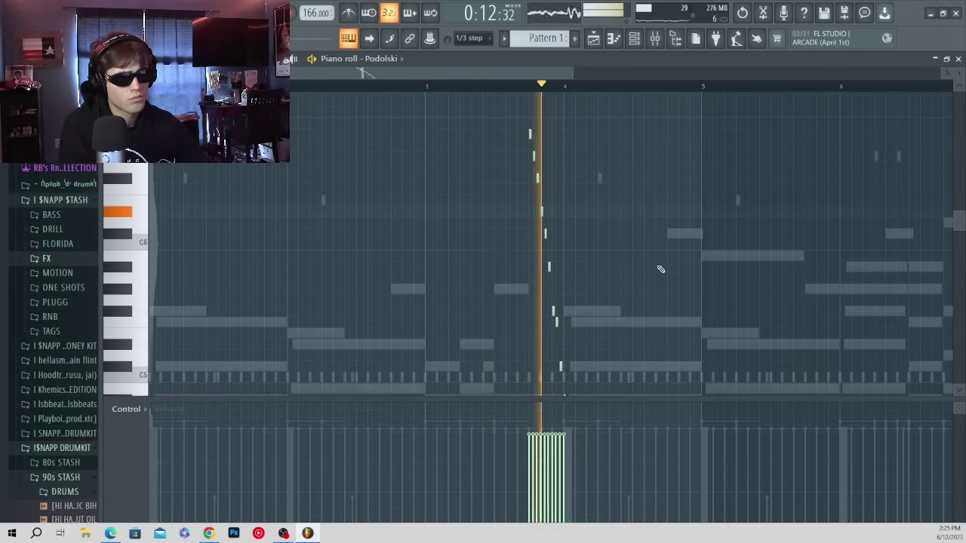
pyautogui.scroll(-2, 658, 272)
pyautogui.scroll(-3, 657, 277)
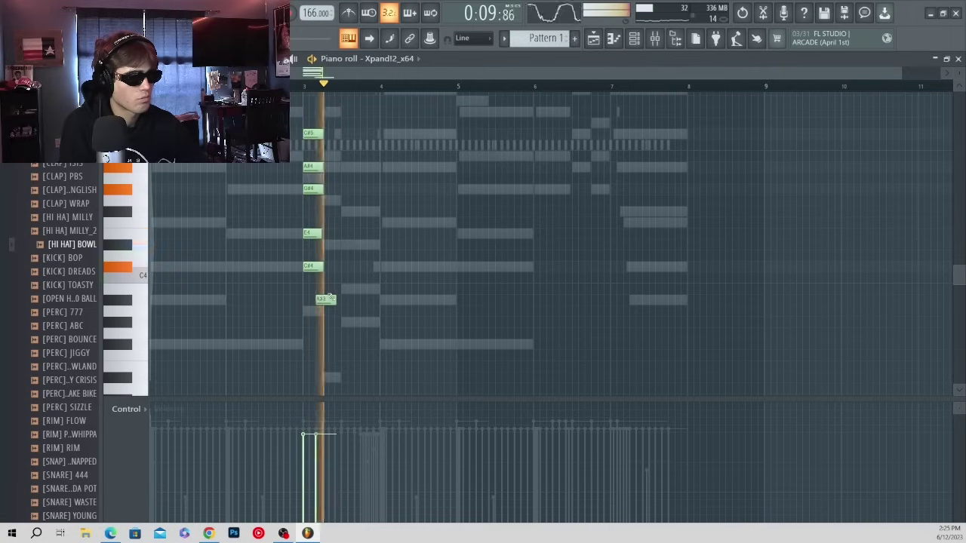
# - Stop playback and add two more notes to the bar 3 Xpand!2 chord
pyautogui.press('space')
pyautogui.scroll(2, 333, 297)
pyautogui.scroll(1, 333, 296)
pyautogui.click(322, 221)
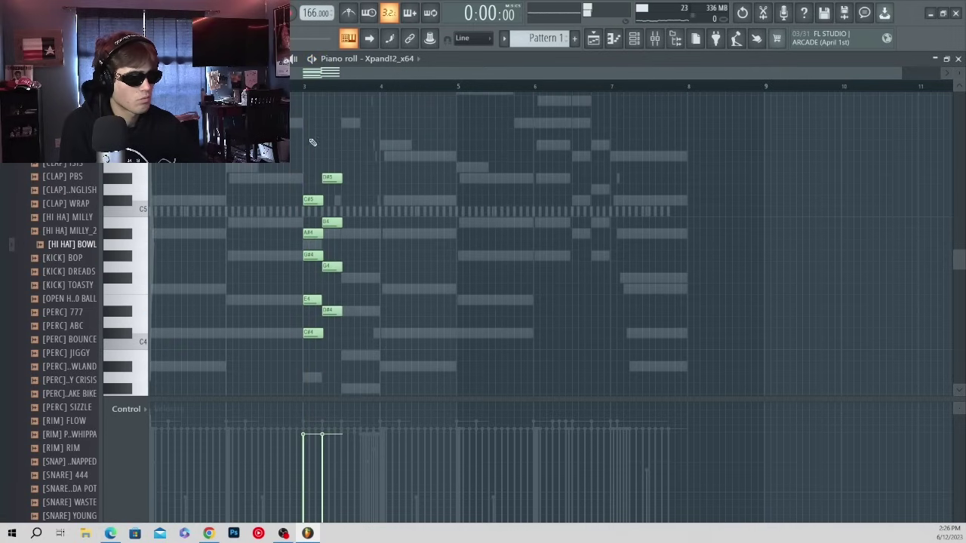
pyautogui.scroll(-2, 340, 286)
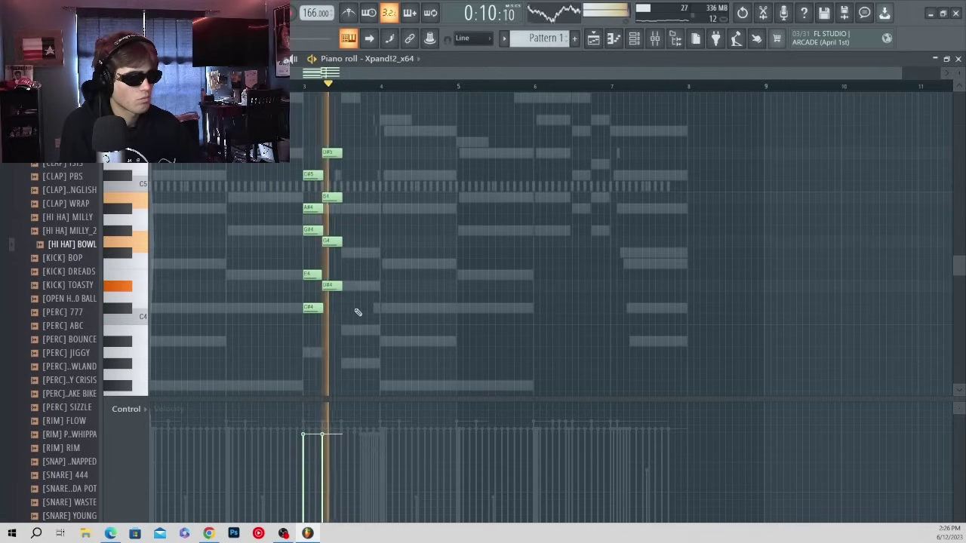
pyautogui.click(341, 252)
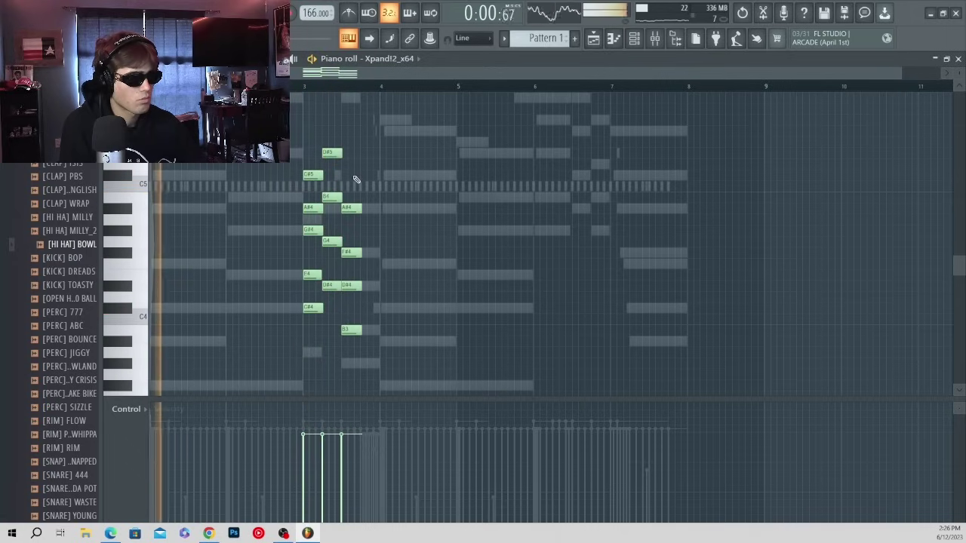
# - Raise the bar 3 chord an octave and increase its velocity slightly
pyautogui.moveTo(354, 151); pyautogui.dragTo(244, 387)
pyautogui.hotkey('ctrl', 'Up')
pyautogui.press('space')
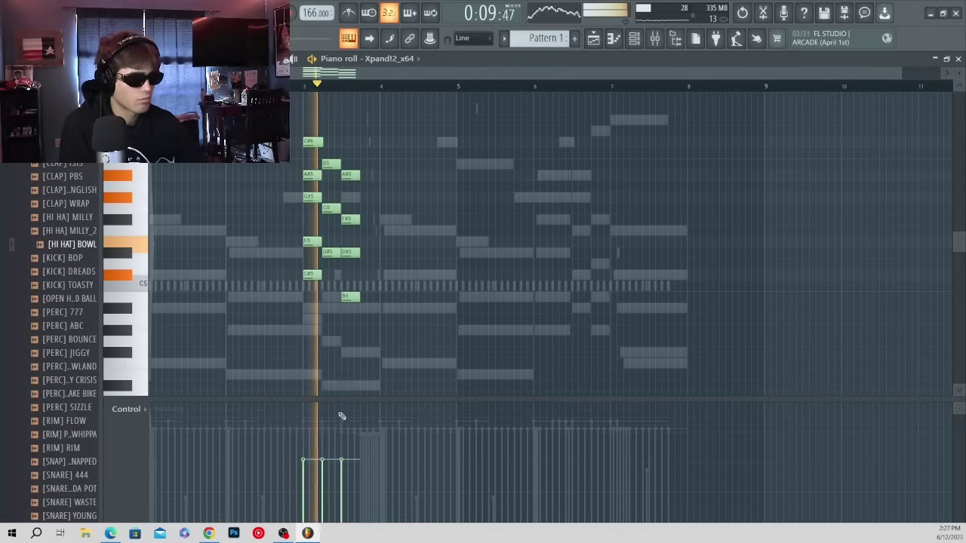
pyautogui.moveTo(301, 453); pyautogui.dragTo(344, 453)
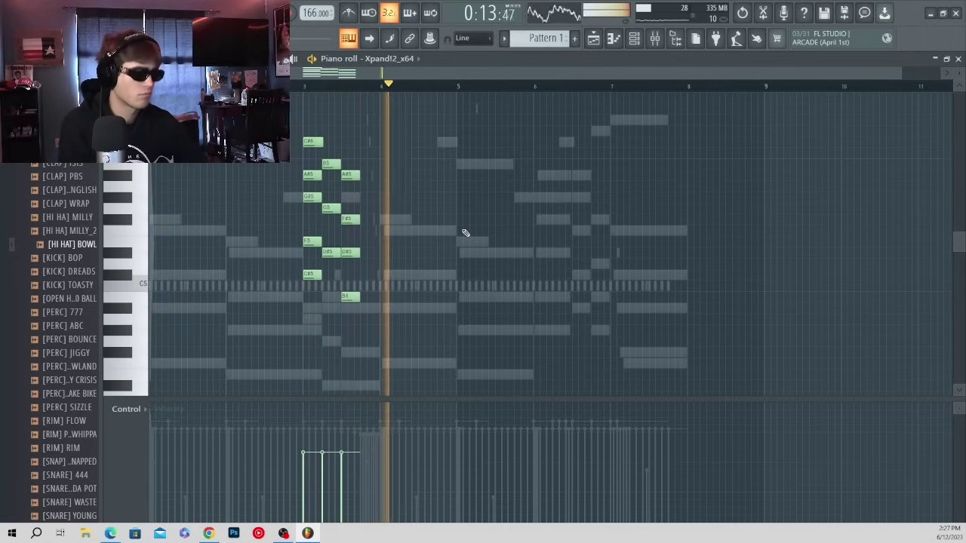
# - Draw a four-note chord at bar 6 built up from a lengthened G#4
pyautogui.scroll(-2, 525, 264)
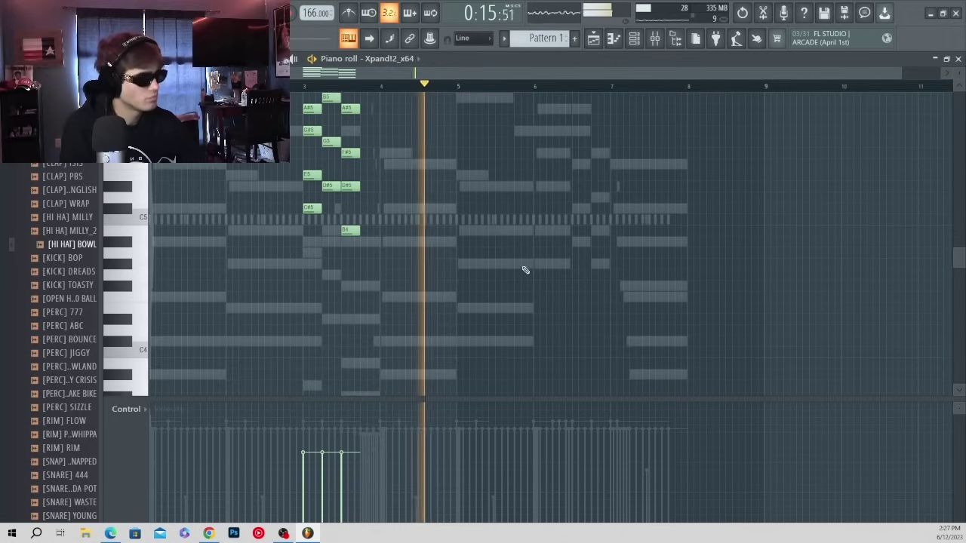
pyautogui.scroll(2, 525, 269)
pyautogui.click(540, 329)
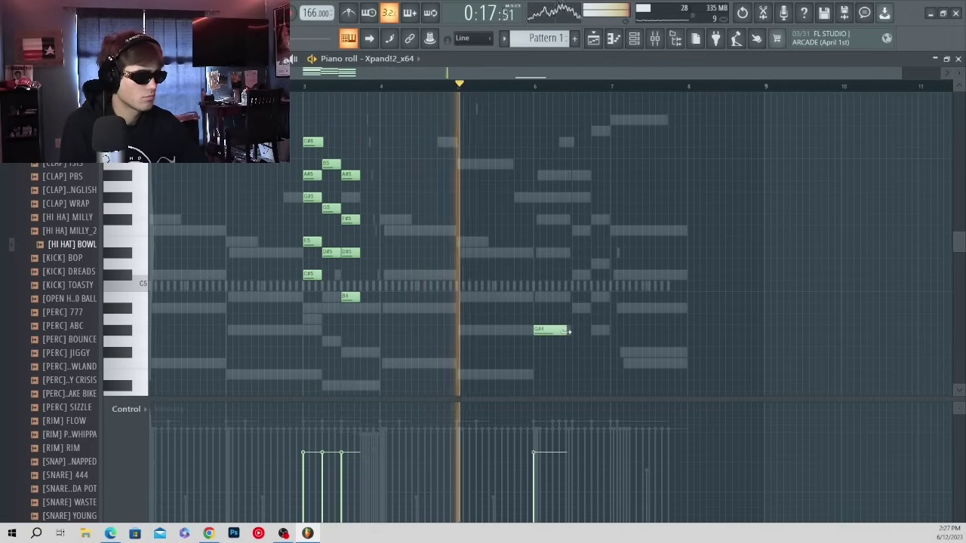
pyautogui.moveTo(569, 332); pyautogui.dragTo(574, 332)
pyautogui.click(539, 295)
pyautogui.click(540, 251)
pyautogui.click(539, 219)
# - Add follow-up notes after the bar 6 chord: F5, C#5, shifted A#4, D5 and F#5
pyautogui.click(574, 230)
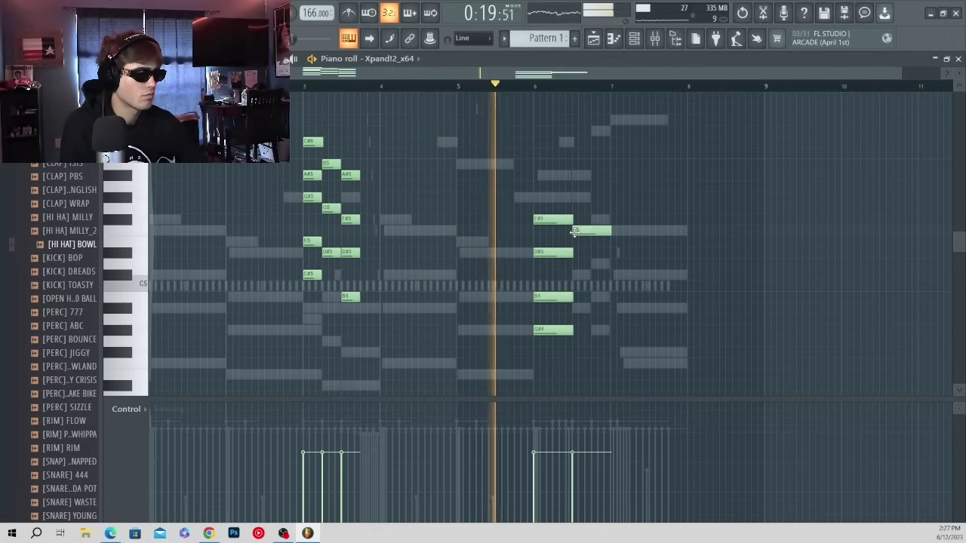
pyautogui.moveTo(610, 231); pyautogui.dragTo(586, 231)
pyautogui.click(577, 274)
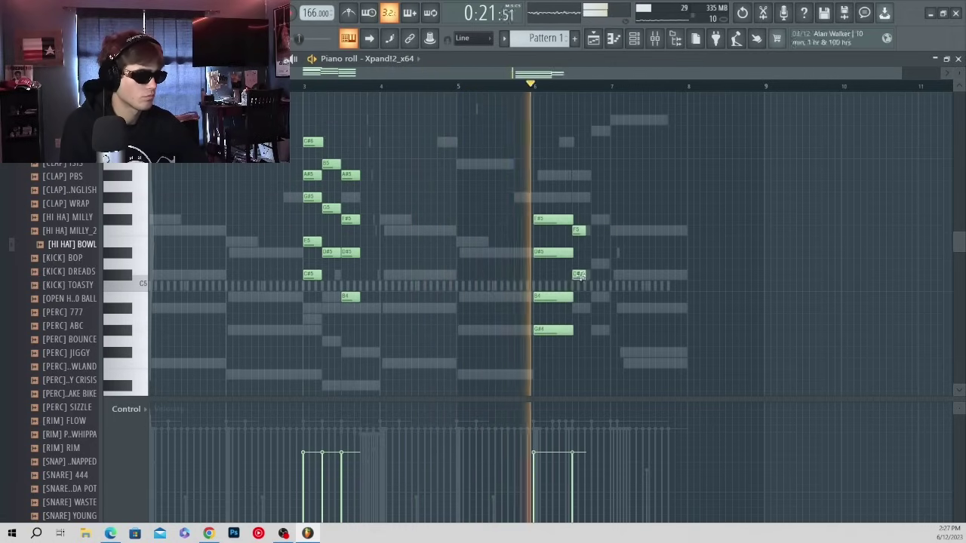
pyautogui.moveTo(584, 273); pyautogui.dragTo(592, 273)
pyautogui.moveTo(584, 230); pyautogui.dragTo(592, 230)
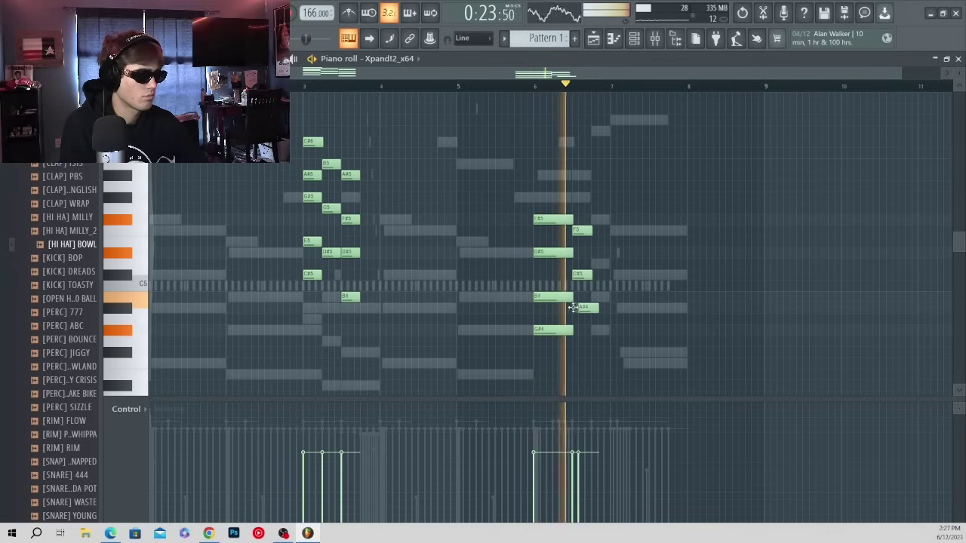
pyautogui.moveTo(573, 307); pyautogui.dragTo(568, 307)
pyautogui.click(598, 262)
pyautogui.click(596, 219)
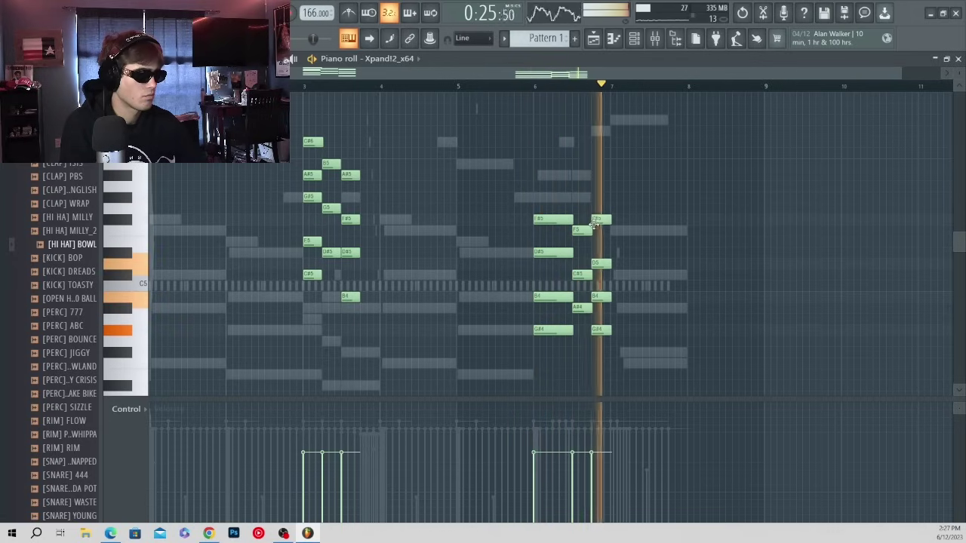
# - Play back the chords from bar 6, then select and deselect the bar 6 and bar 3 chords
pyautogui.press('space')
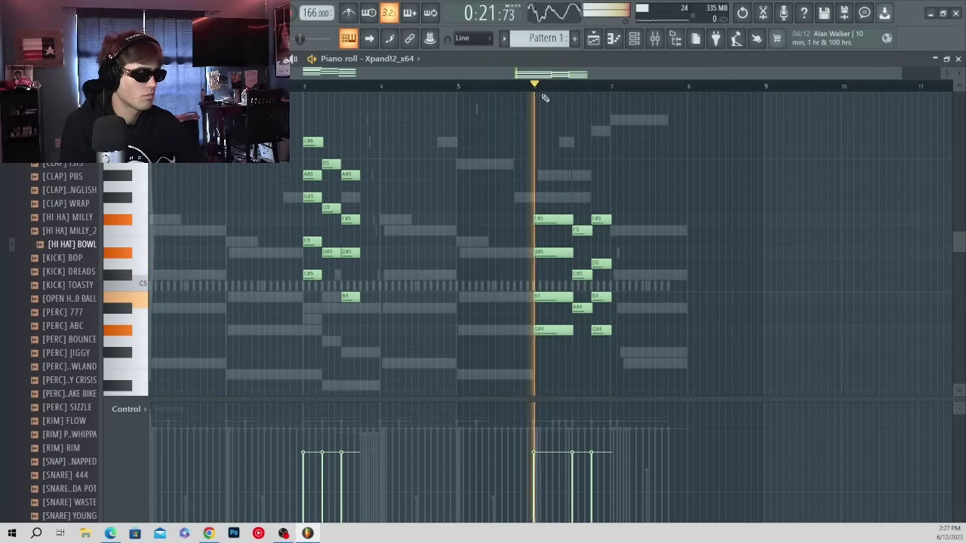
pyautogui.moveTo(610, 158); pyautogui.dragTo(541, 450)
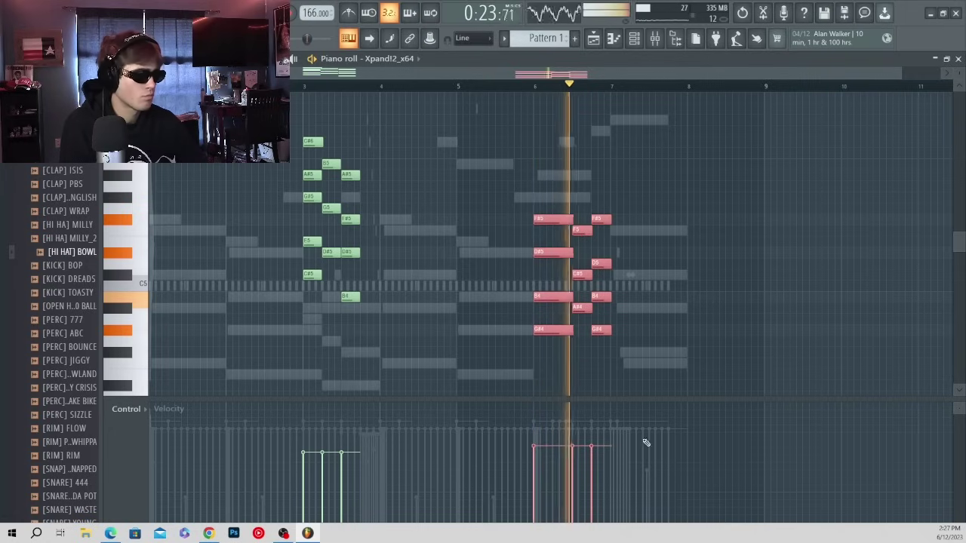
pyautogui.click(680, 278)
pyautogui.moveTo(386, 143); pyautogui.dragTo(312, 410)
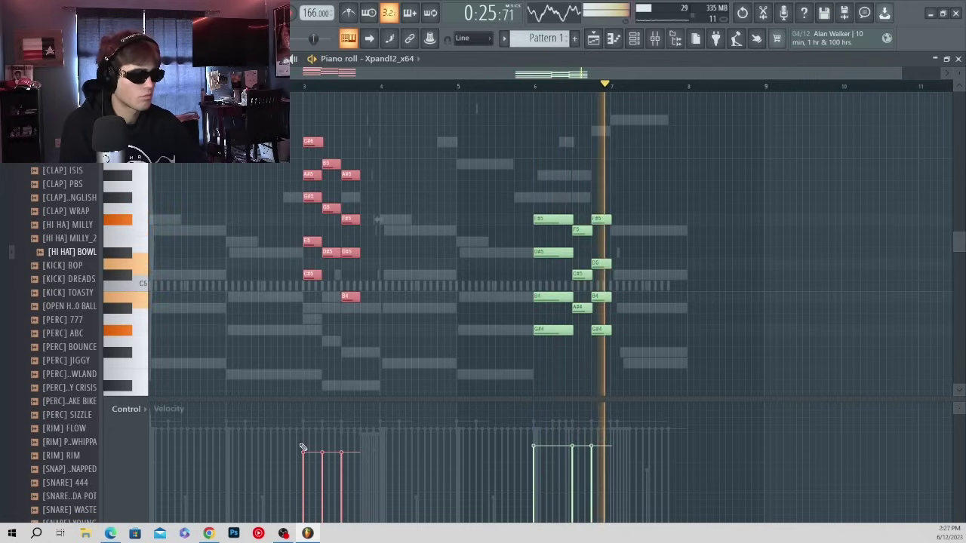
pyautogui.click(446, 283)
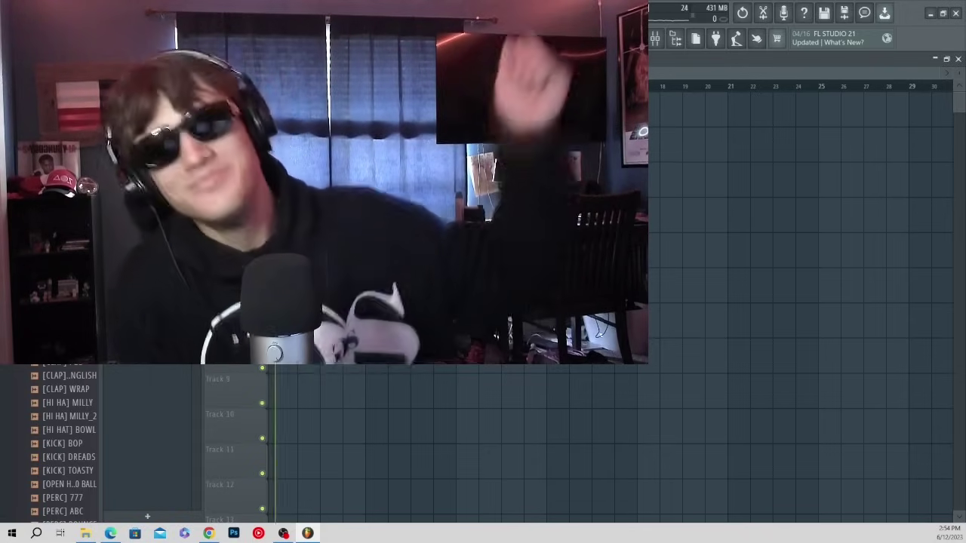
# - Play the arrangement, set snap to Line and place Pattern 12 #2 on Track 17
pyautogui.press('space')
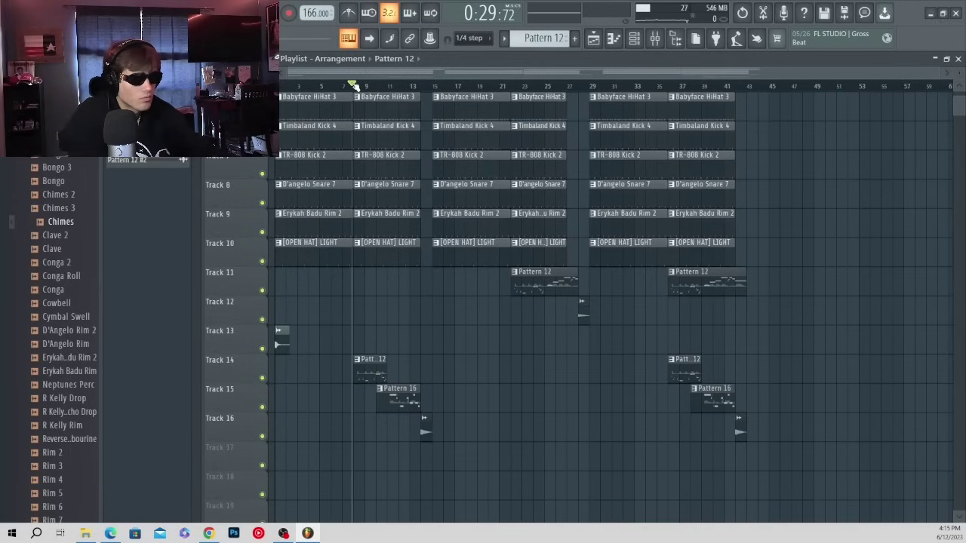
pyautogui.press('space')
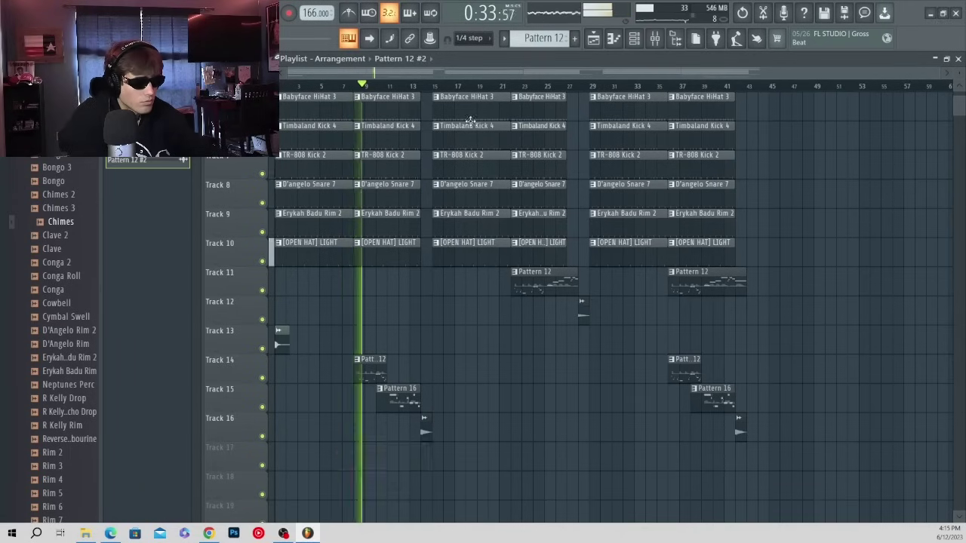
pyautogui.click(469, 38)
pyautogui.moveTo(174, 160); pyautogui.dragTo(362, 455)
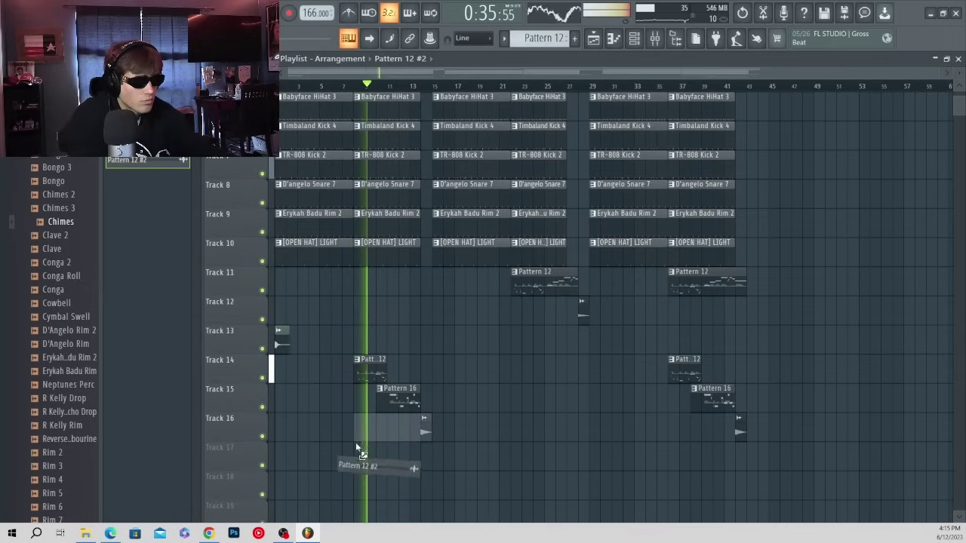
# - Check the Pattern 12 #2 audio clip's channel settings and delete the extra copy
pyautogui.click(634, 40)
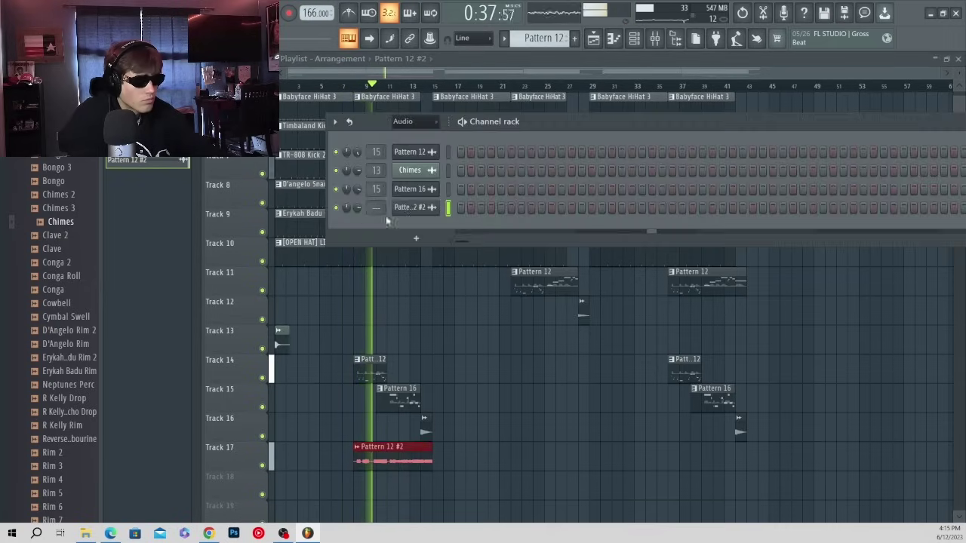
pyautogui.click(386, 210)
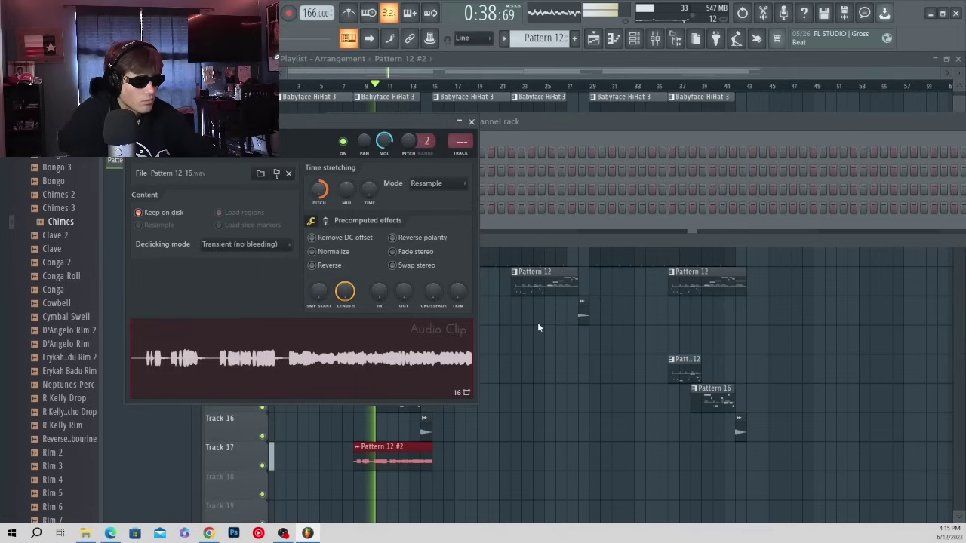
pyautogui.click(533, 347)
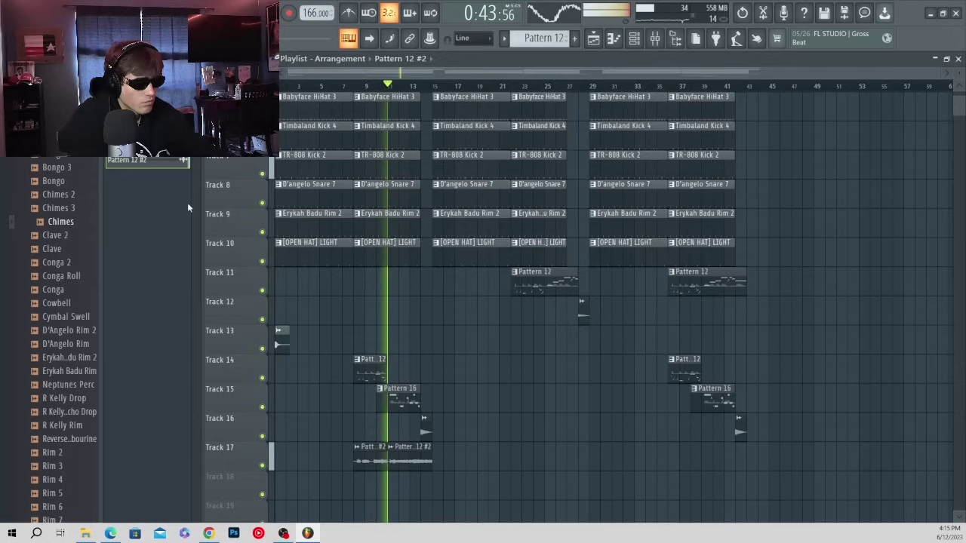
pyautogui.rightClick(420, 462)
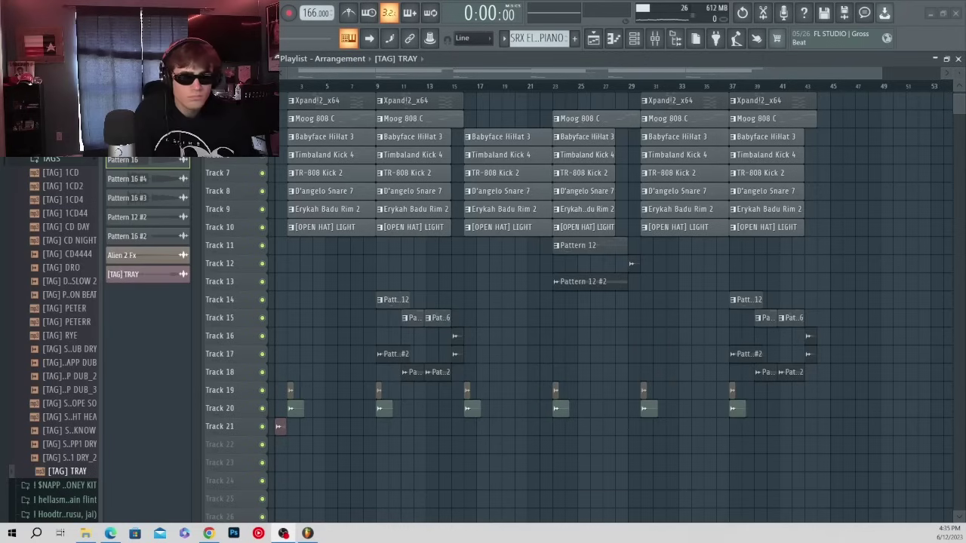
pyautogui.press('space')
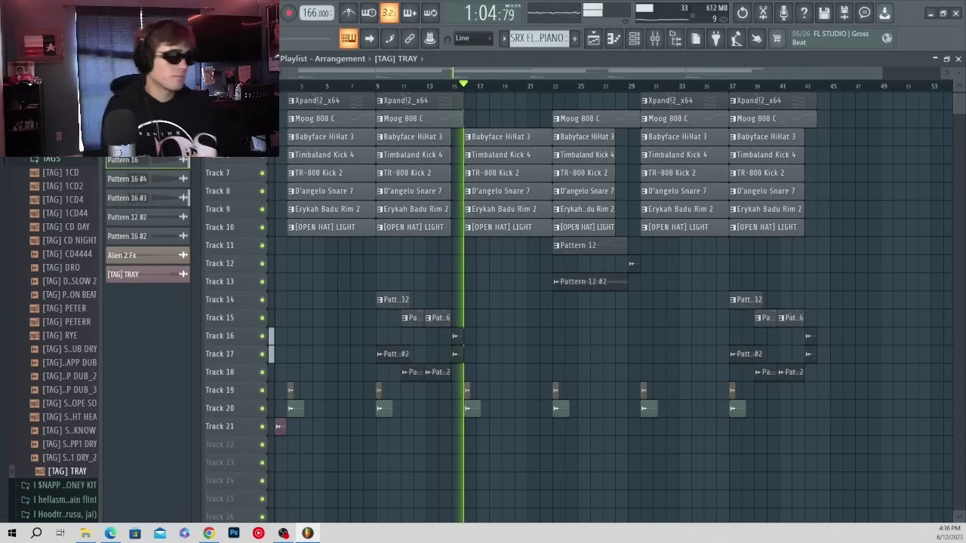
pyautogui.press('space')
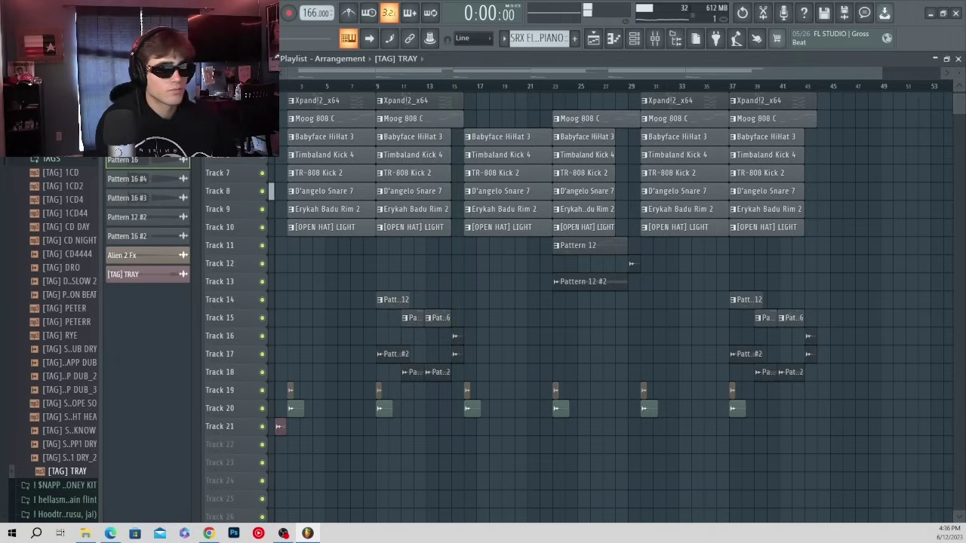